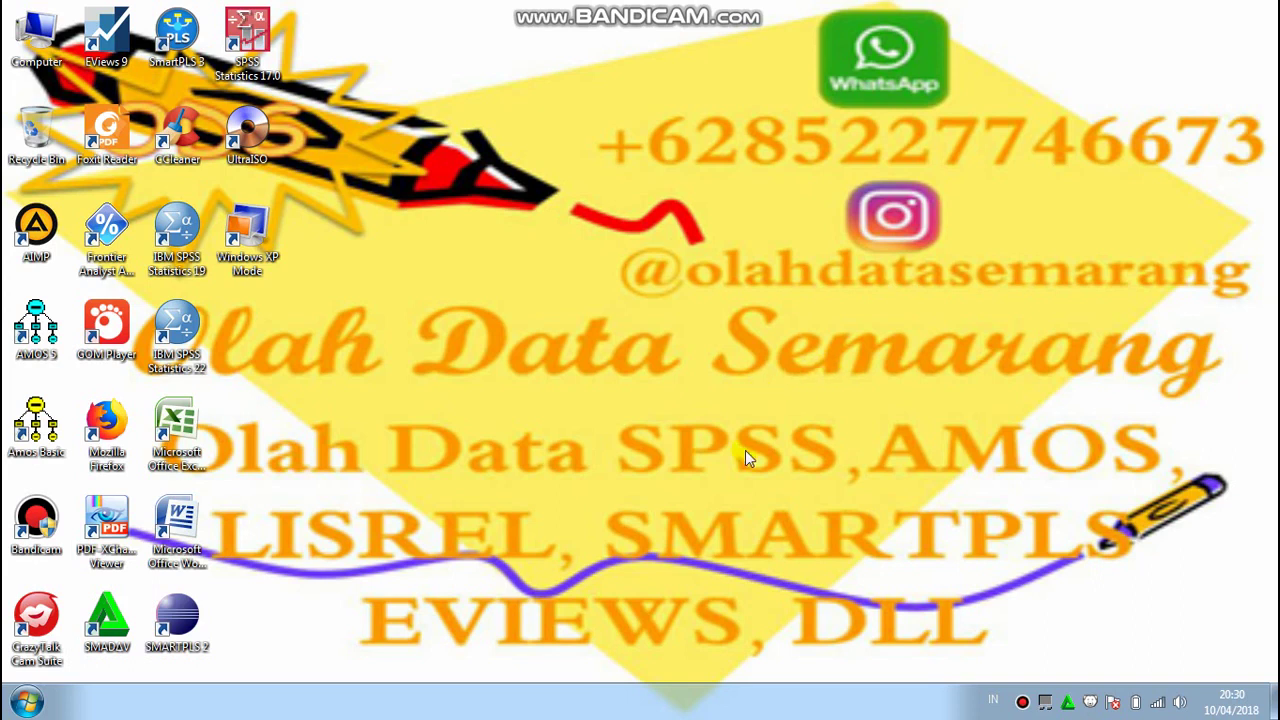
- Launch Frontier Analyst from the desktop and dismiss the demonstration welcome information
double_click(107, 240)
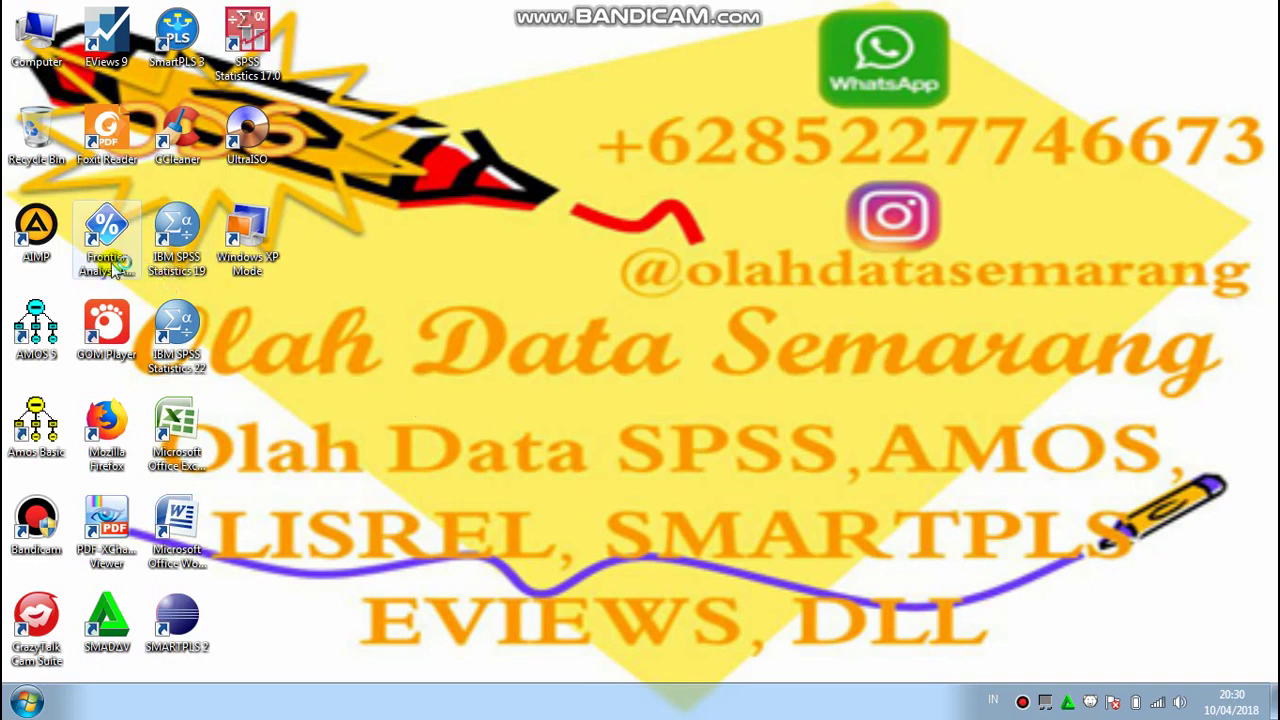
left_click(112, 265)
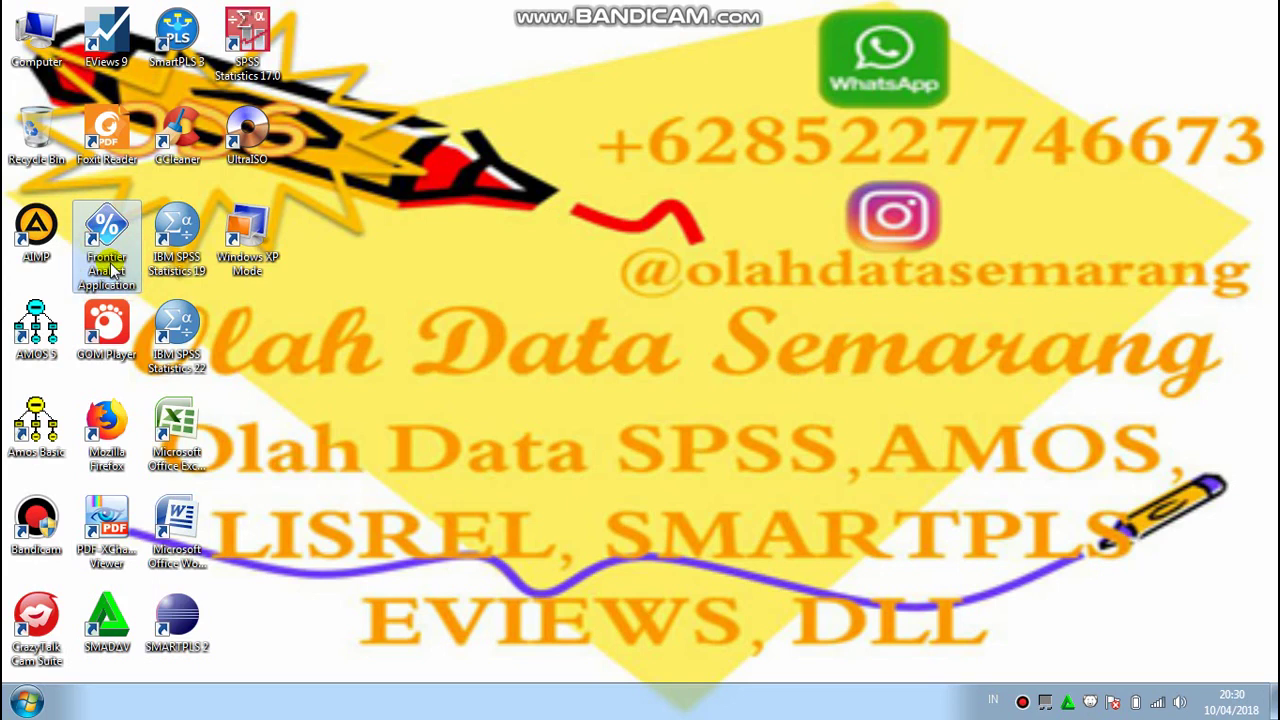
right_click(104, 242)
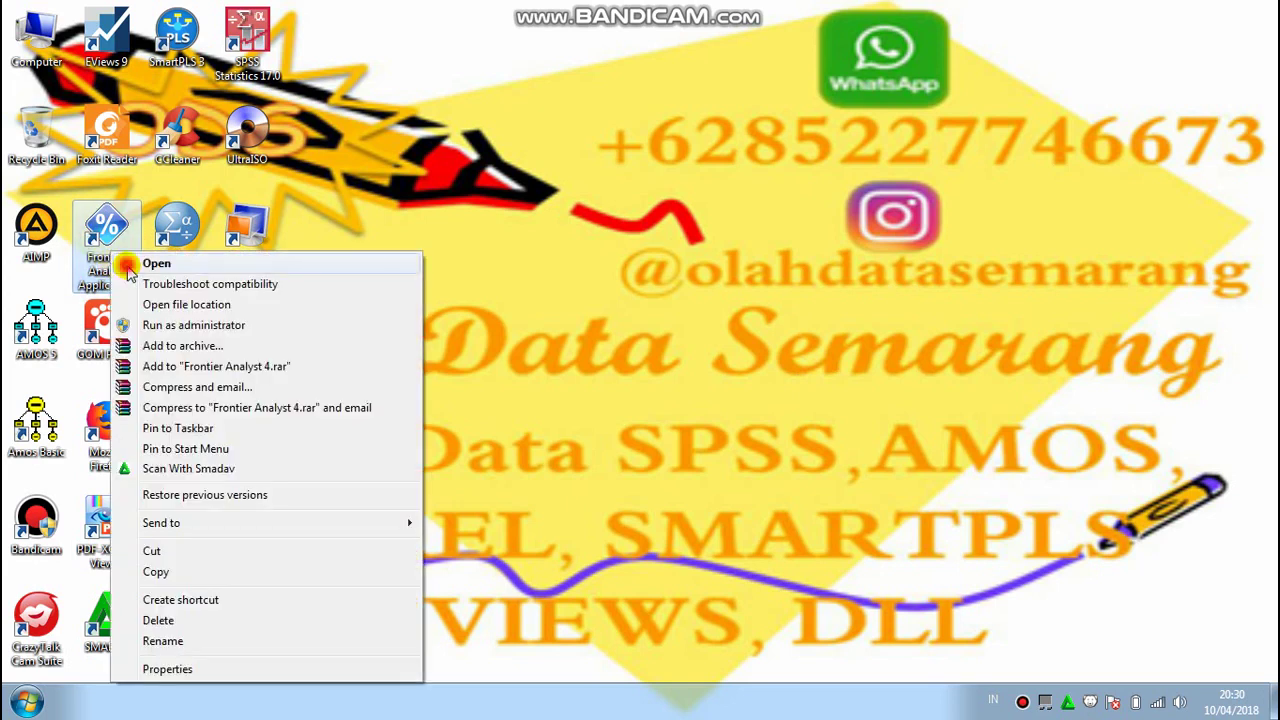
left_click(601, 260)
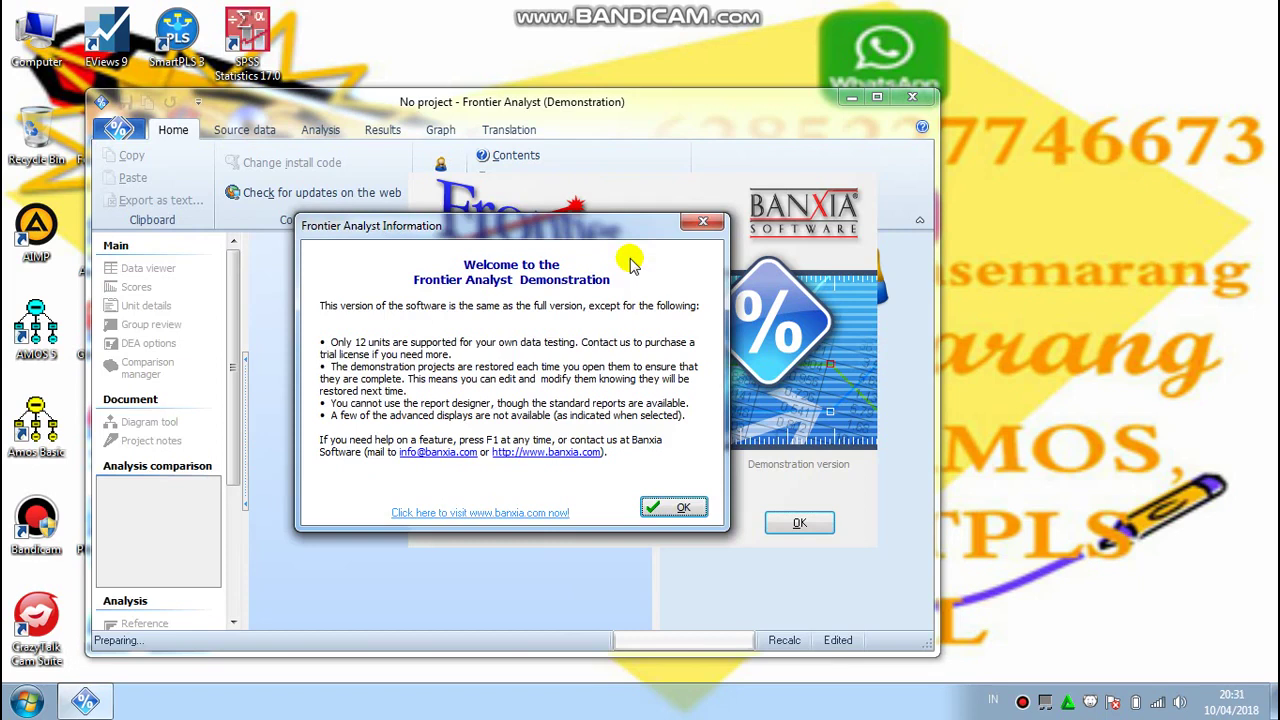
left_click(684, 509)
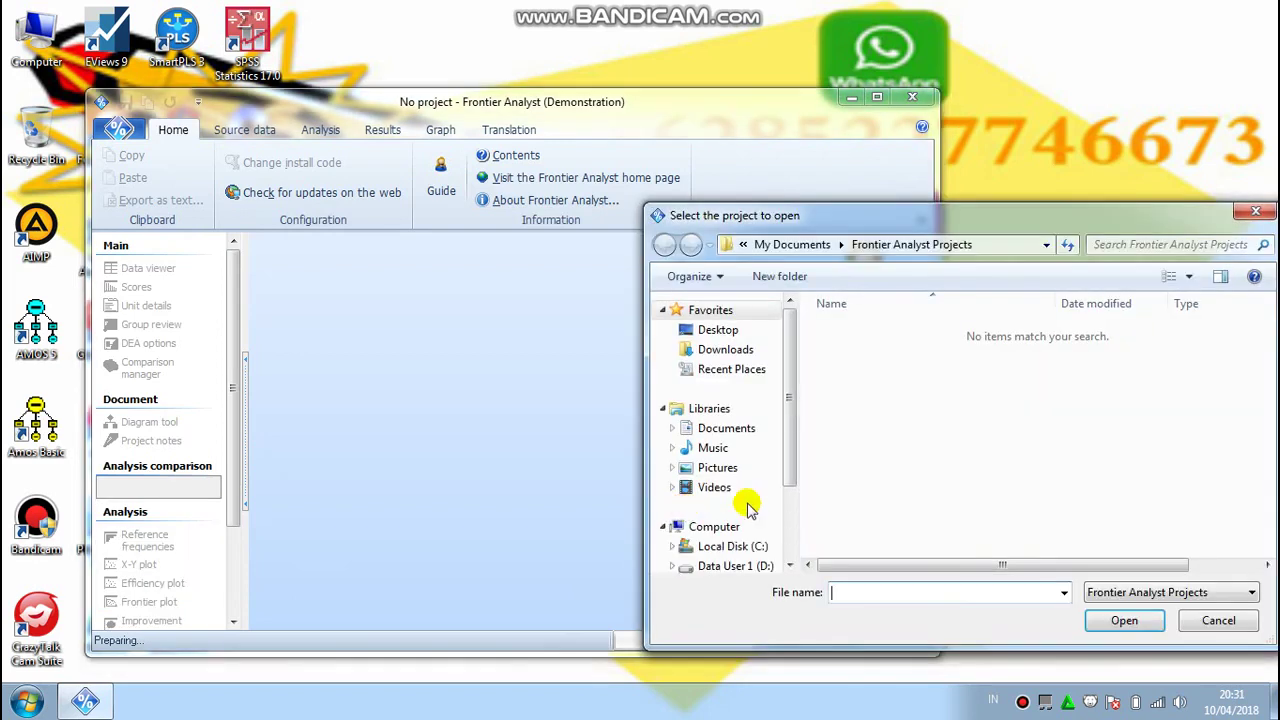
- Open the project "Modul Data Envelopment Analysis (DEA) Banxia Frontier Analysis (BFA) Crack" from the DEA Banxia folder on drive D and maximize the window
left_click(758, 568)
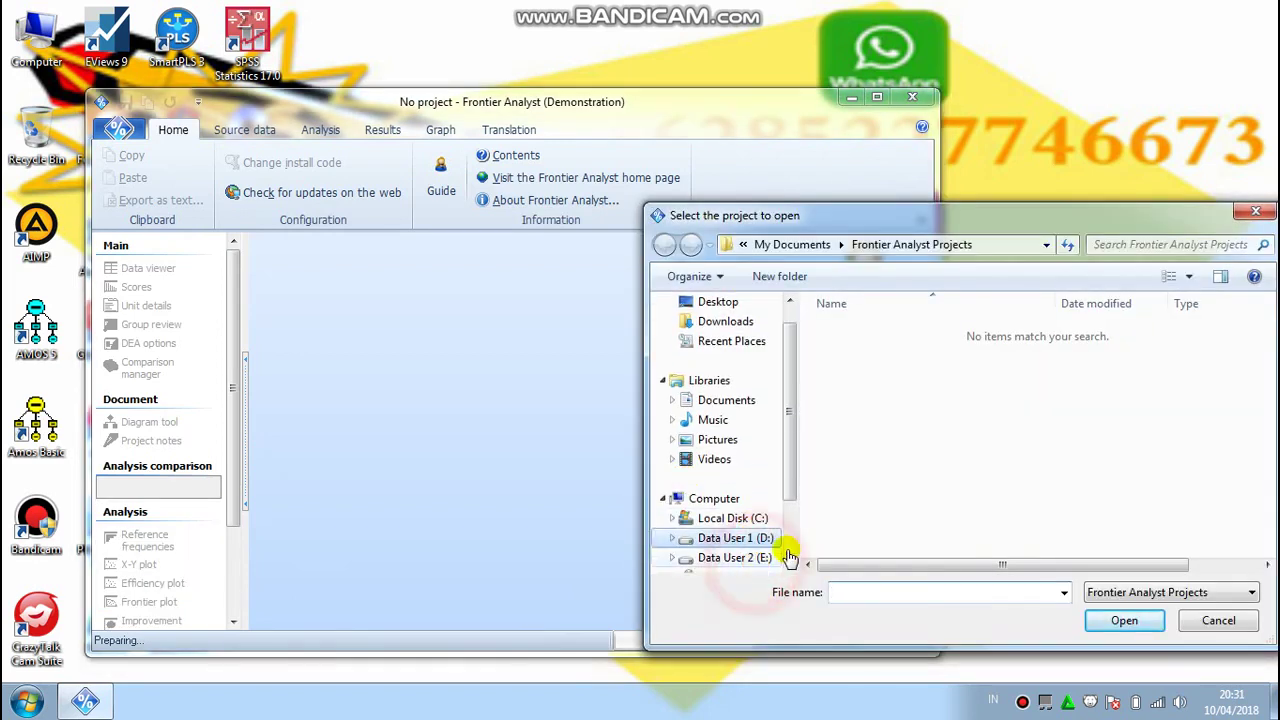
left_click(1268, 538)
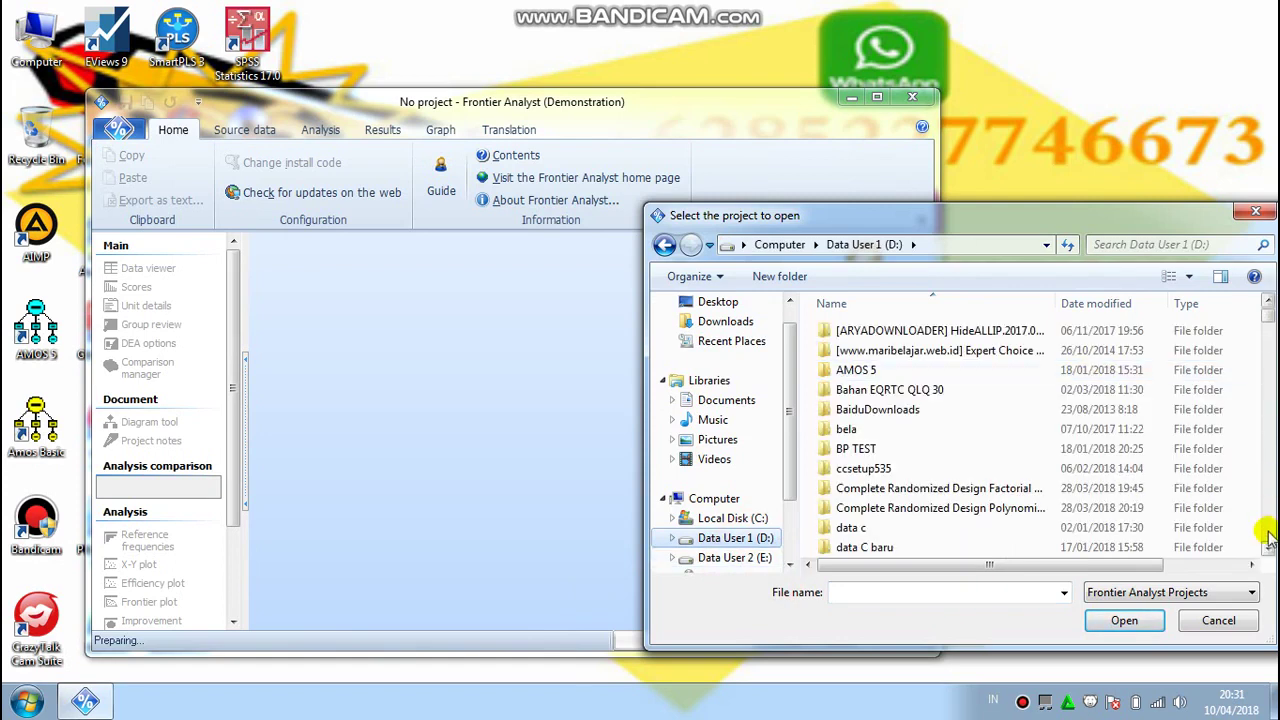
left_click(1267, 549)
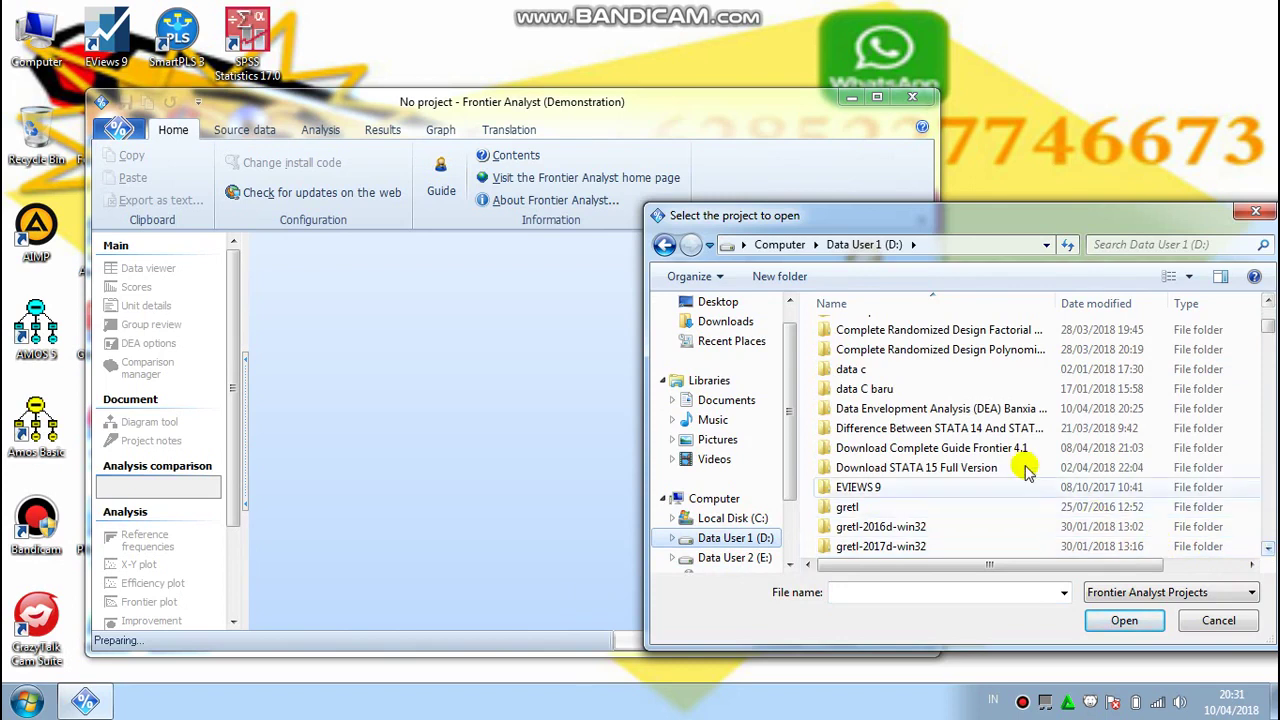
left_click(986, 410)
left_click(1120, 621)
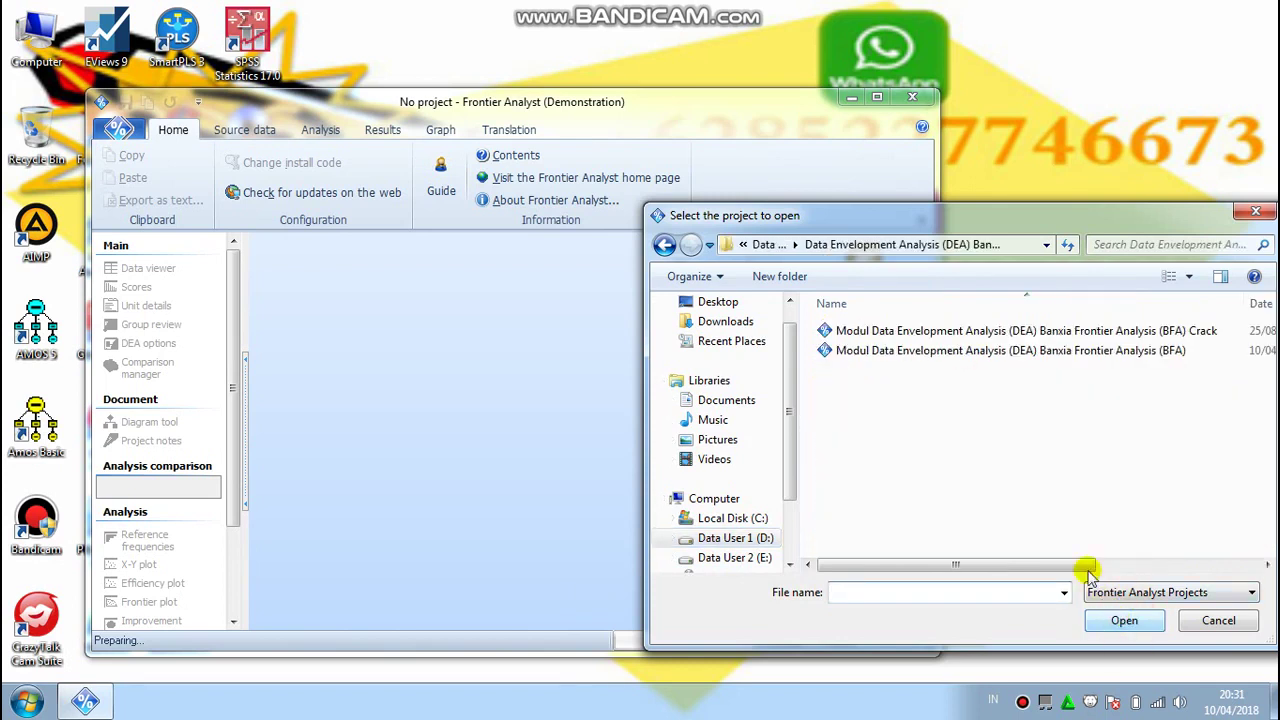
left_click(1068, 331)
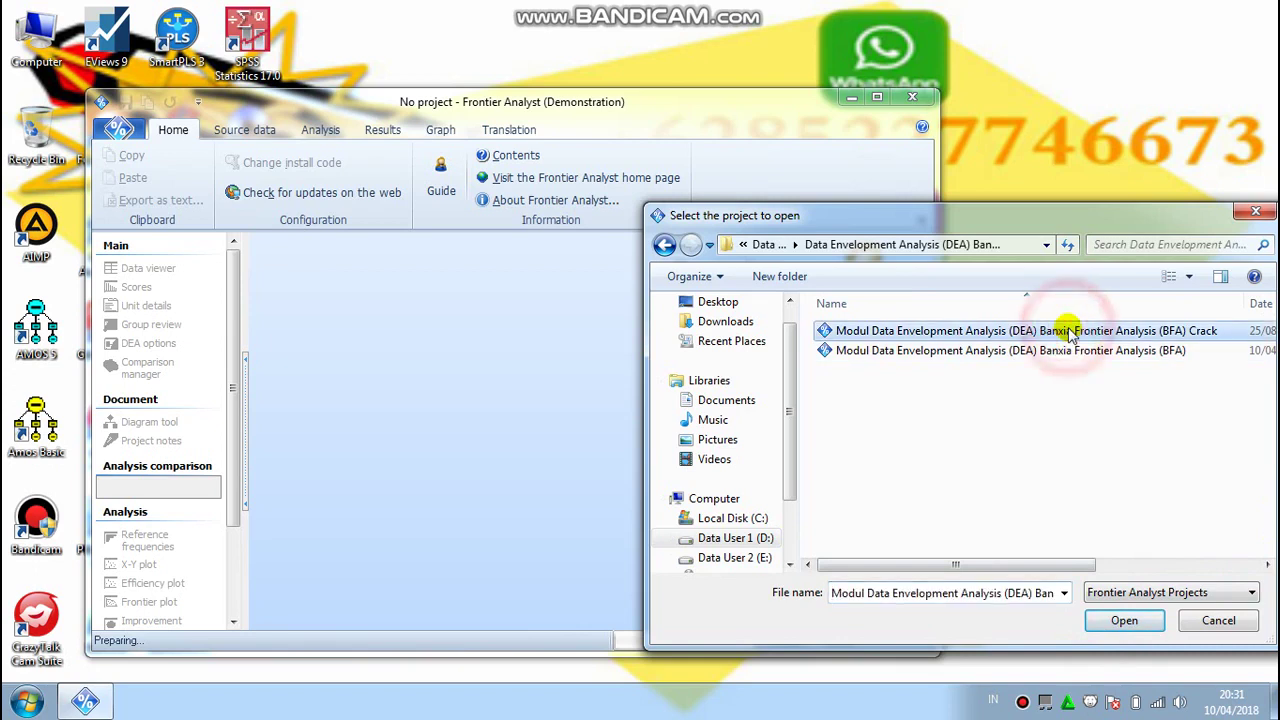
left_click(1124, 620)
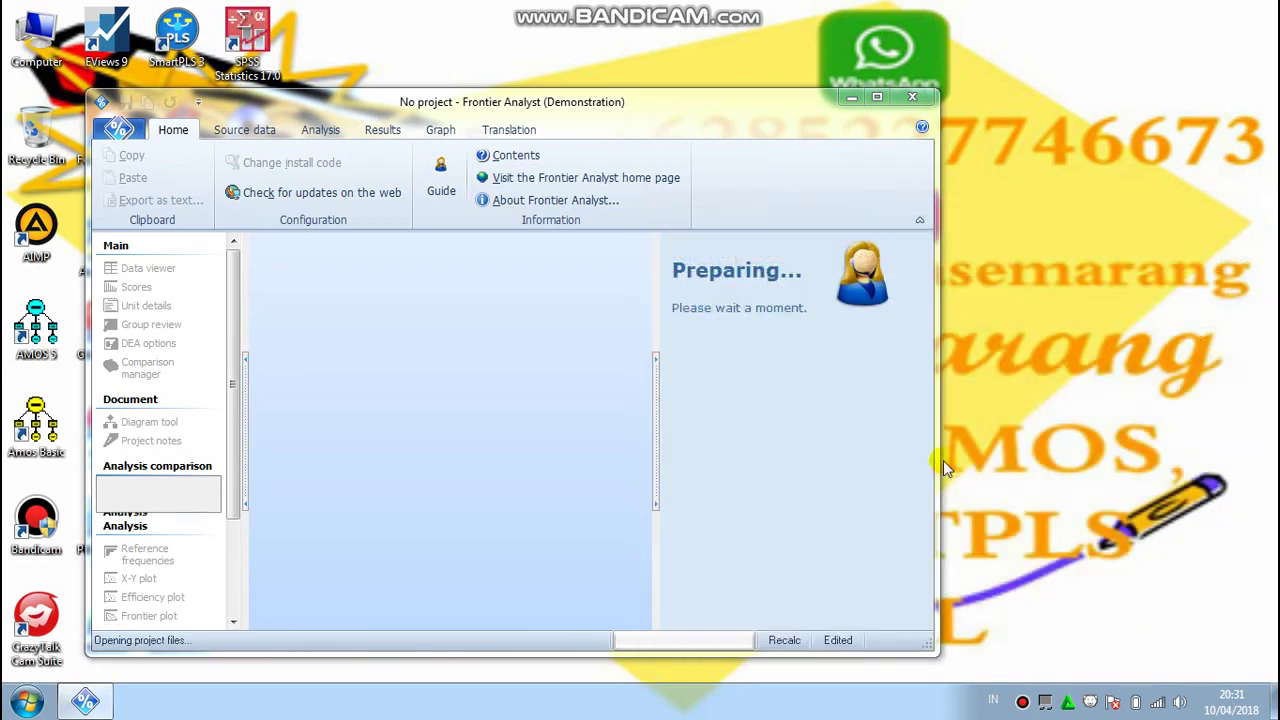
left_click(769, 366)
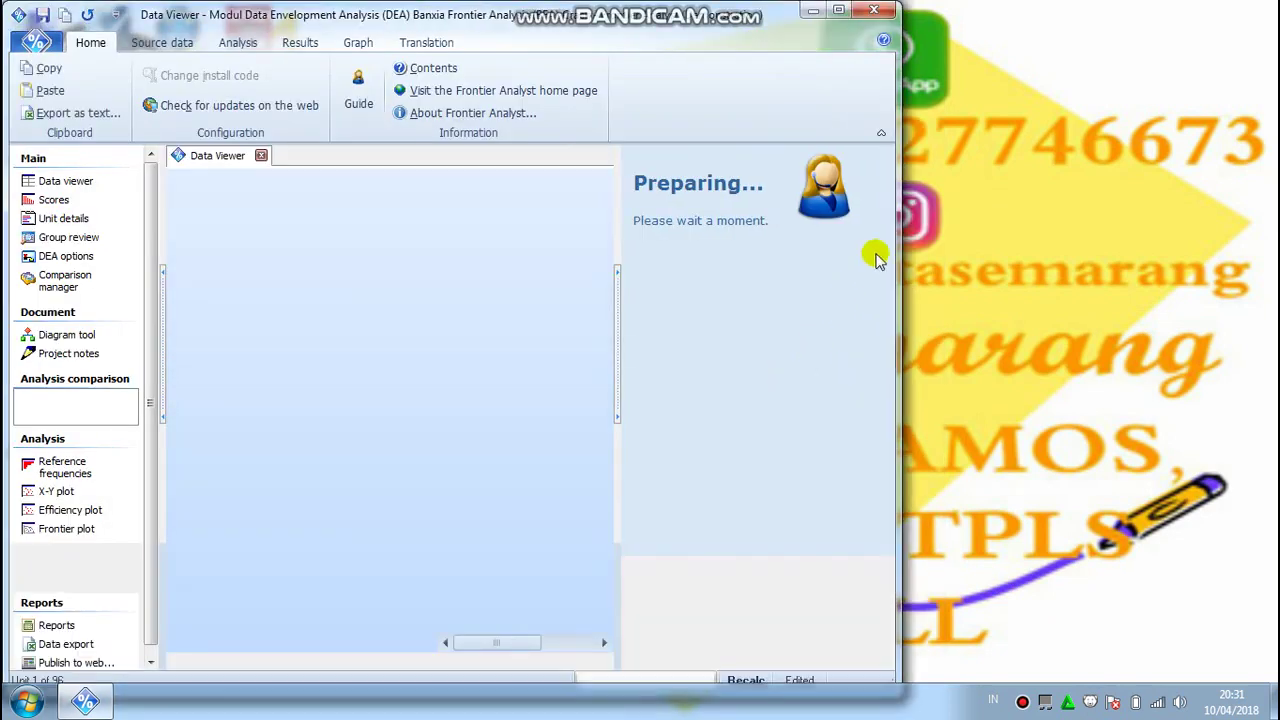
left_click(840, 14)
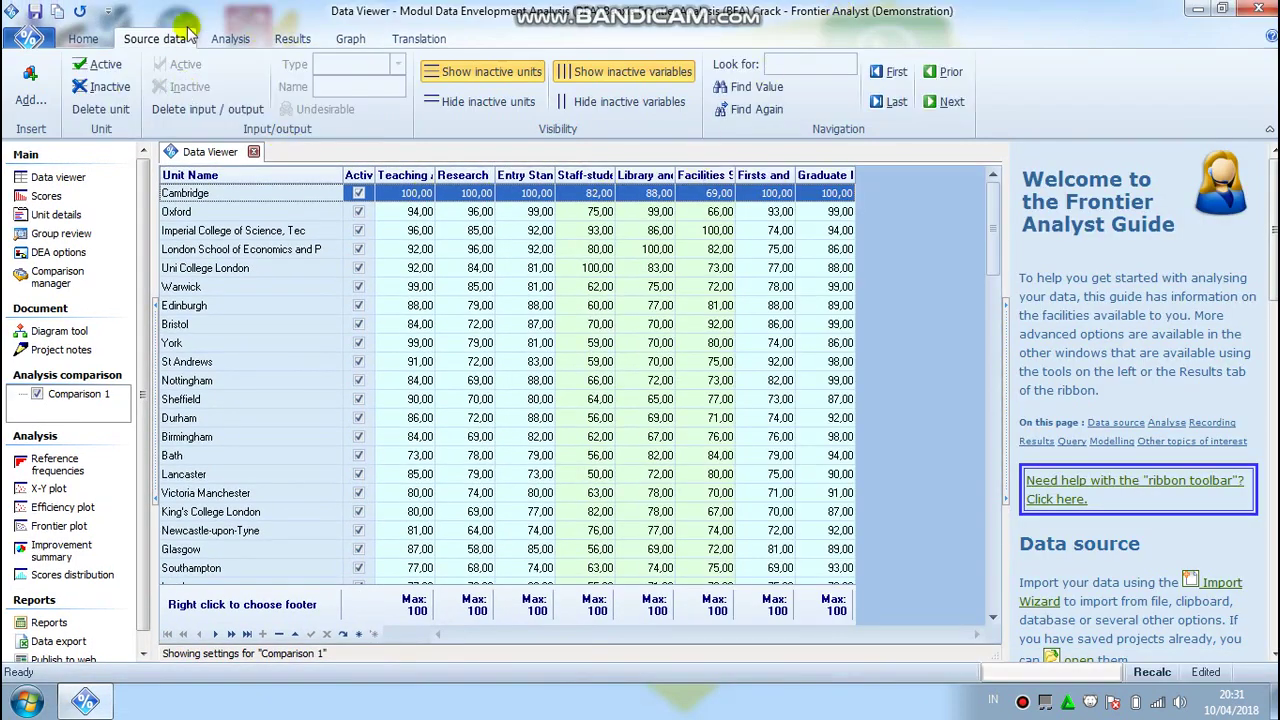
- Open the existing project "Modul Data Envelopment Analysis (DEA) Banxia Frontier Analysis (BFA)" from the DEA Banxia folder on drive D
left_click(30, 37)
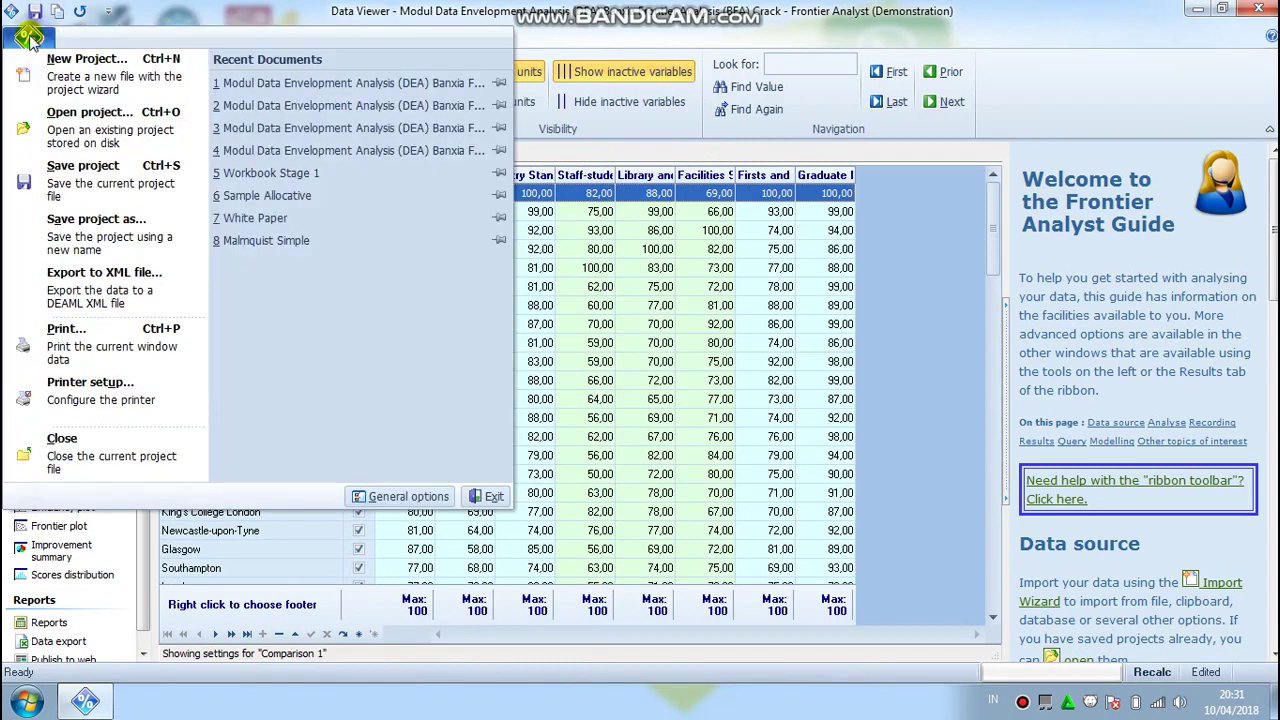
left_click(60, 118)
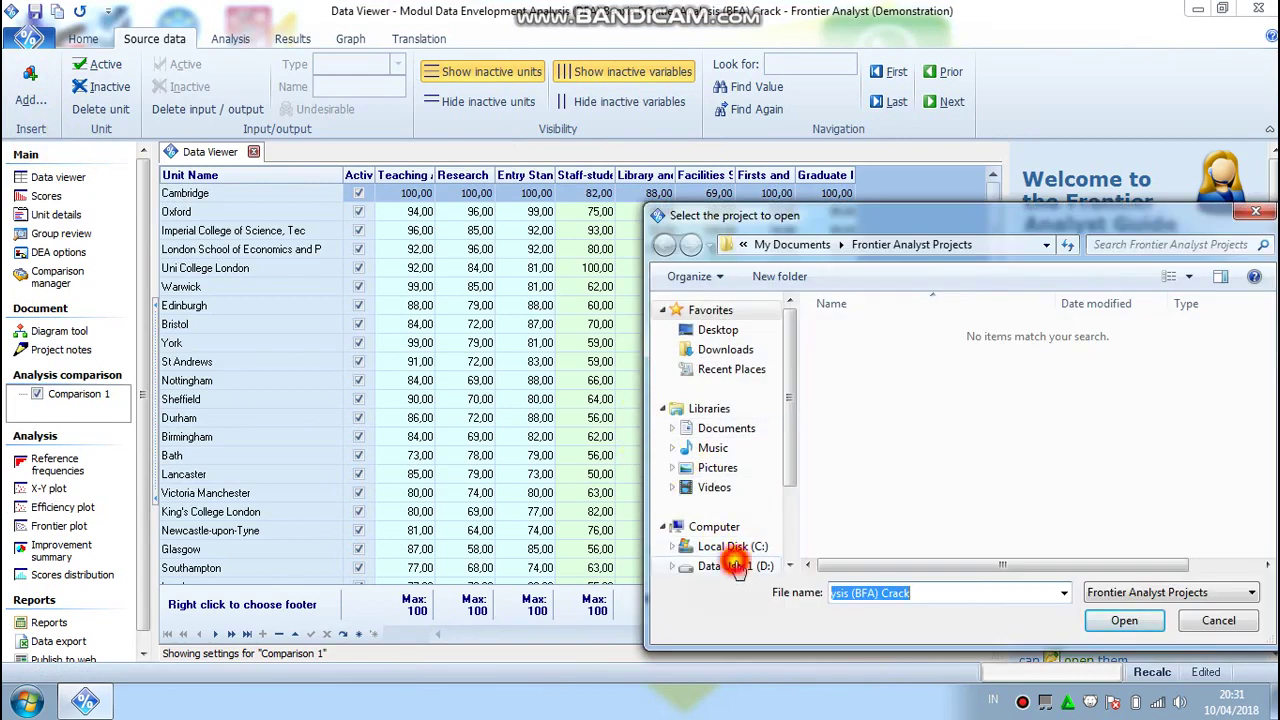
left_click(735, 566)
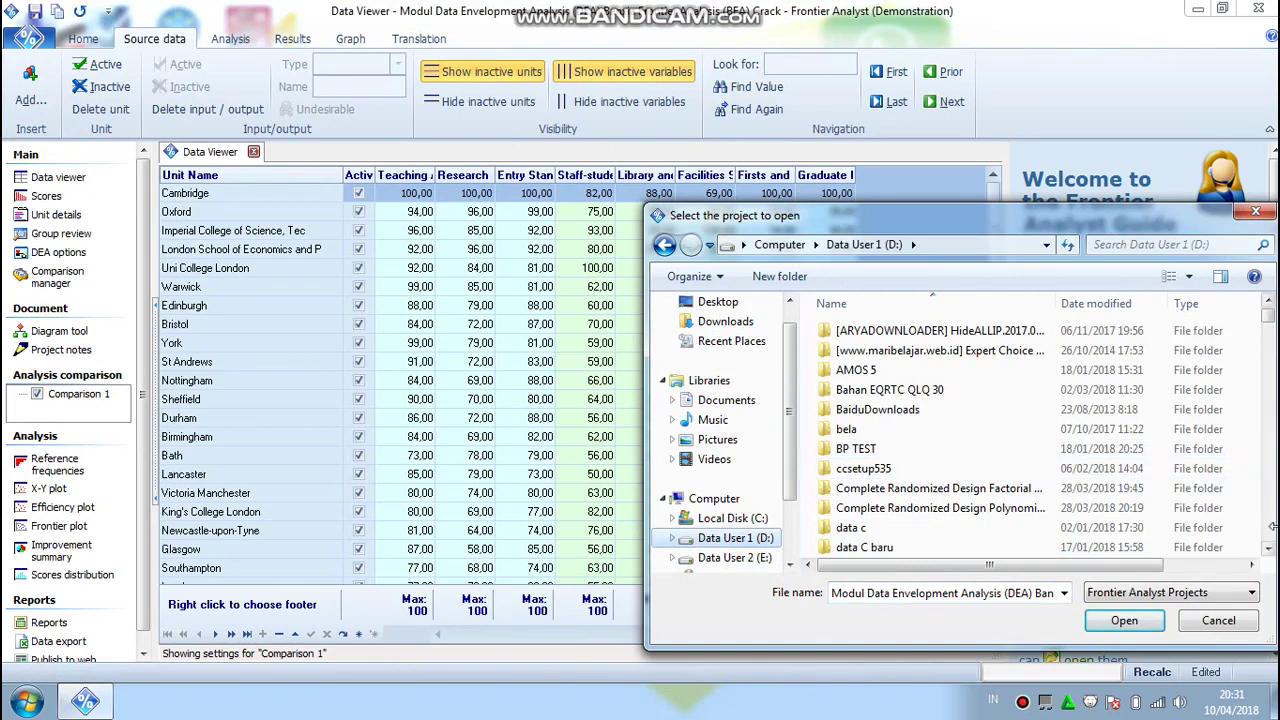
left_click(1268, 549)
left_click(1268, 549)
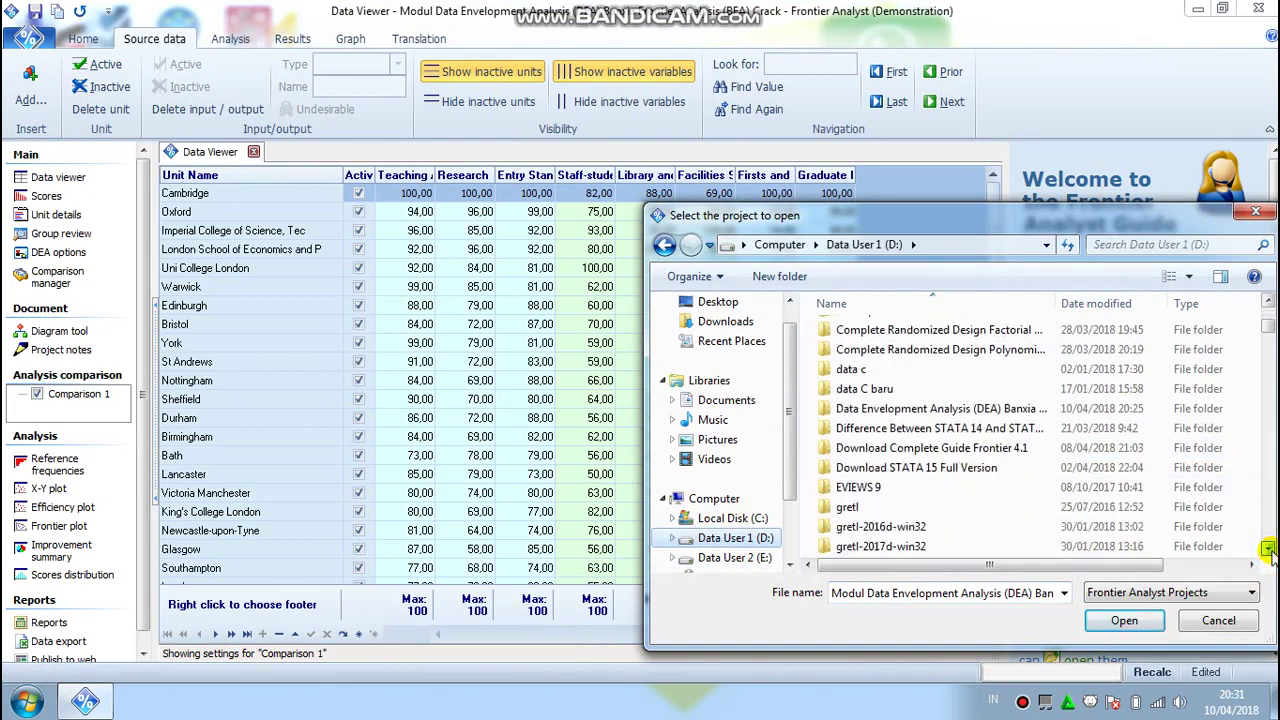
left_click(1268, 549)
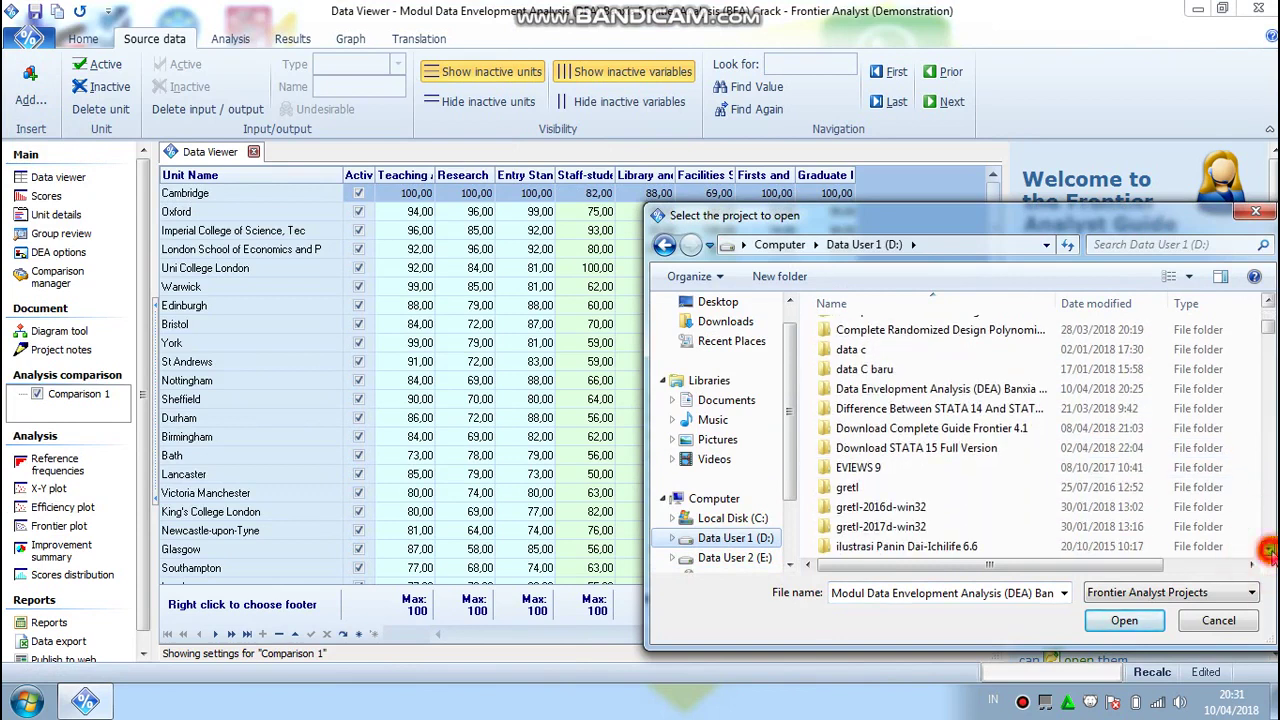
left_click(955, 395)
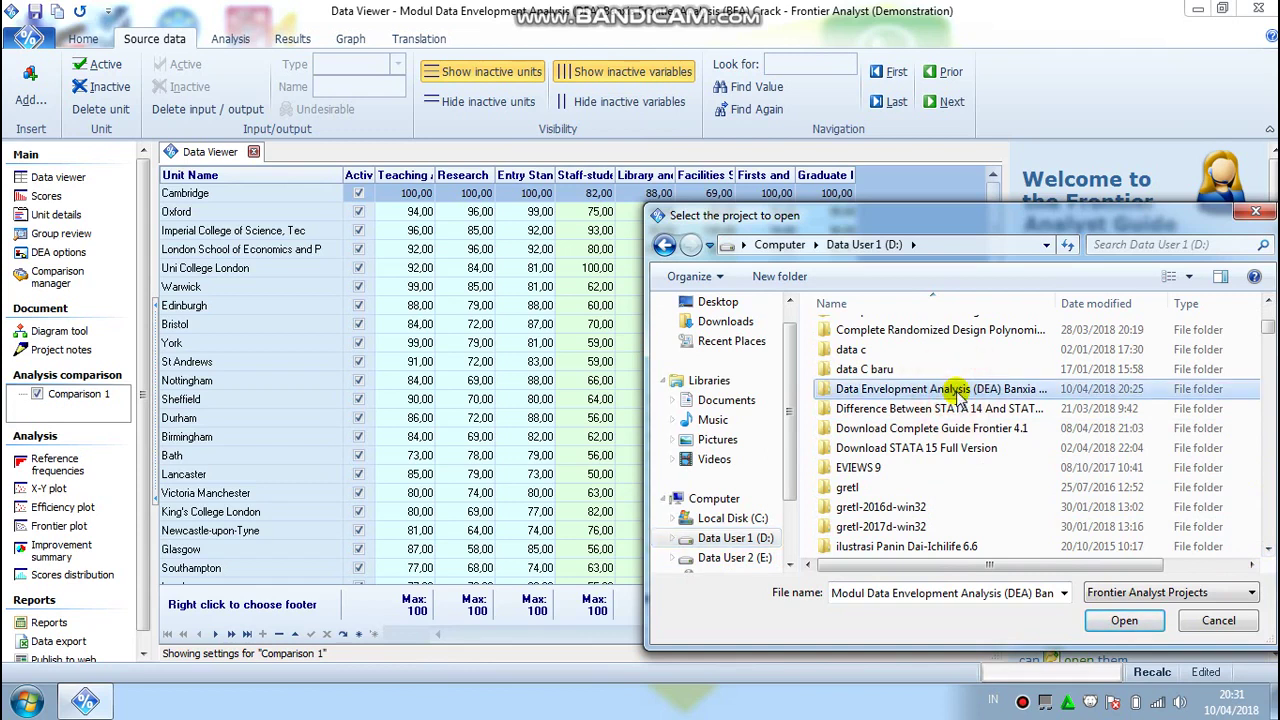
left_click(1107, 622)
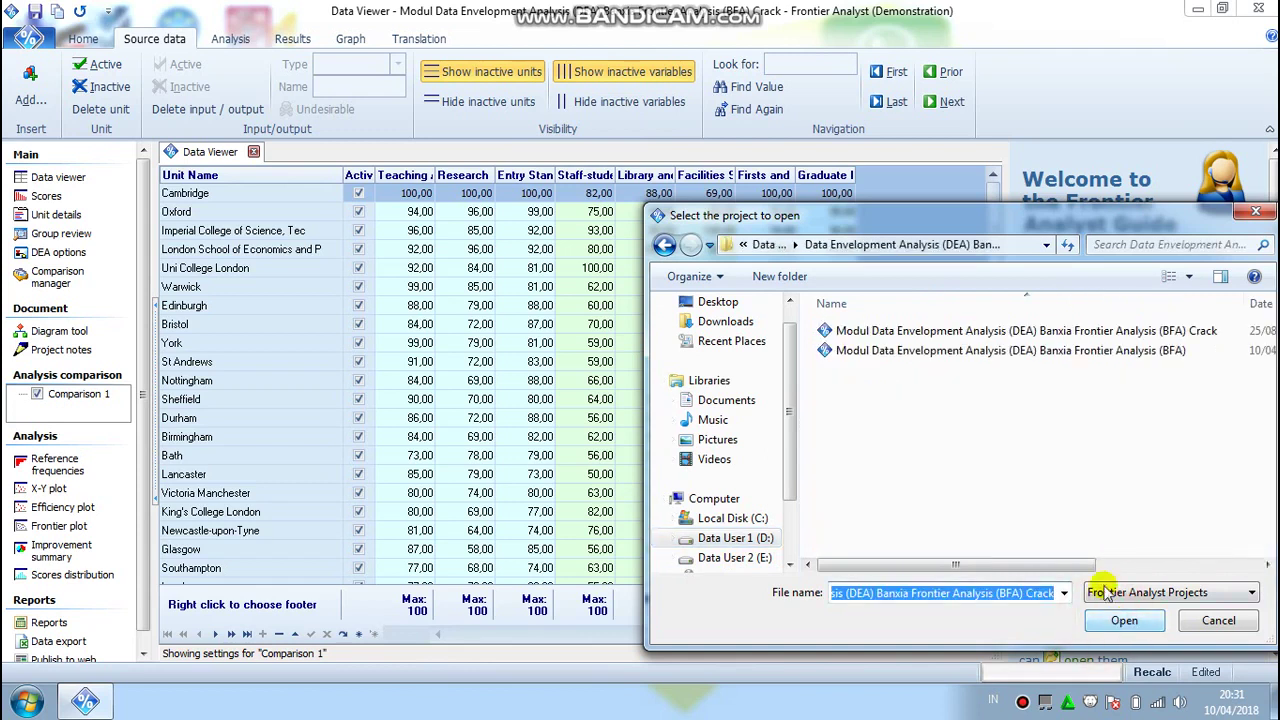
left_click(1092, 355)
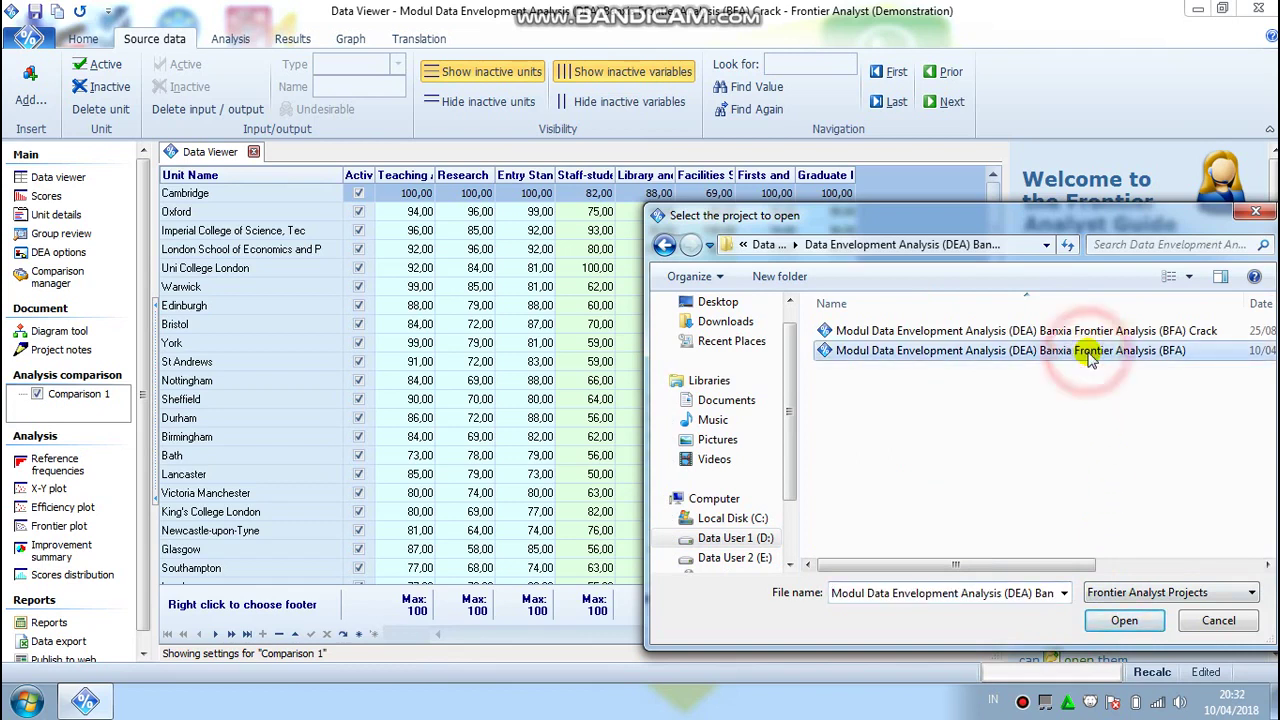
left_click(1124, 620)
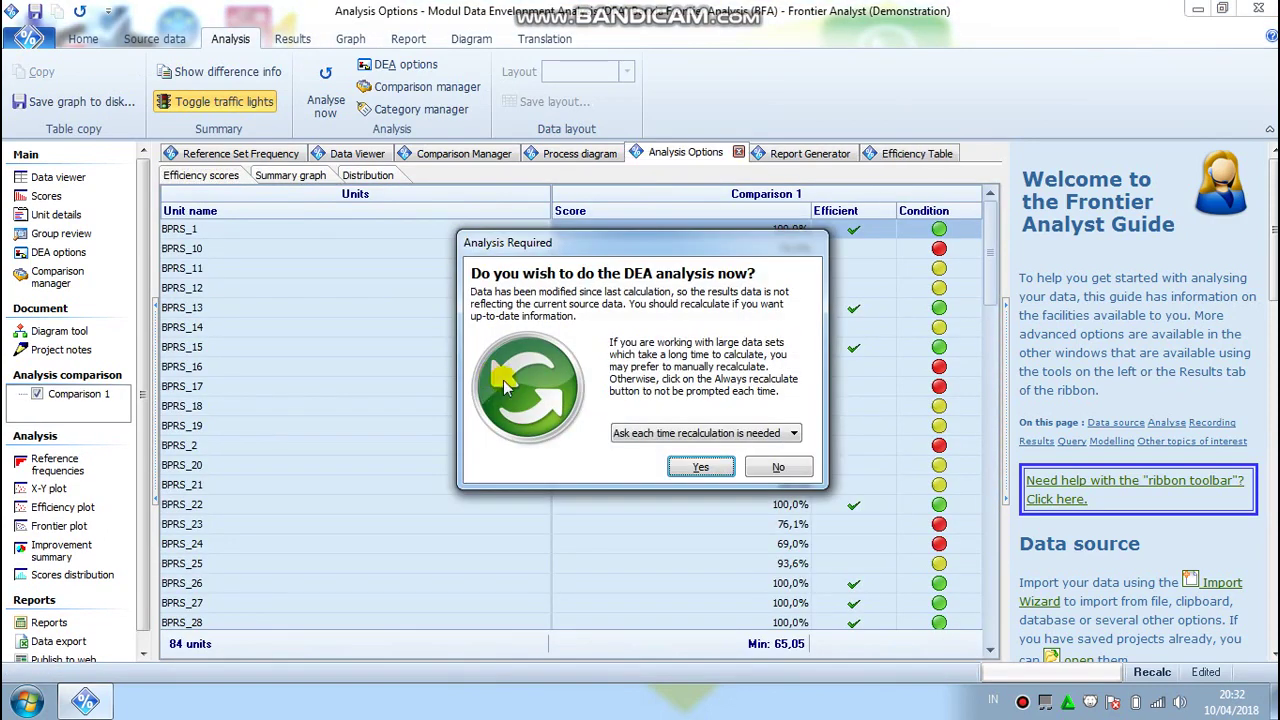
- Run the DEA analysis on the opened project's Comparison 1 and close the completion summary
left_click(690, 468)
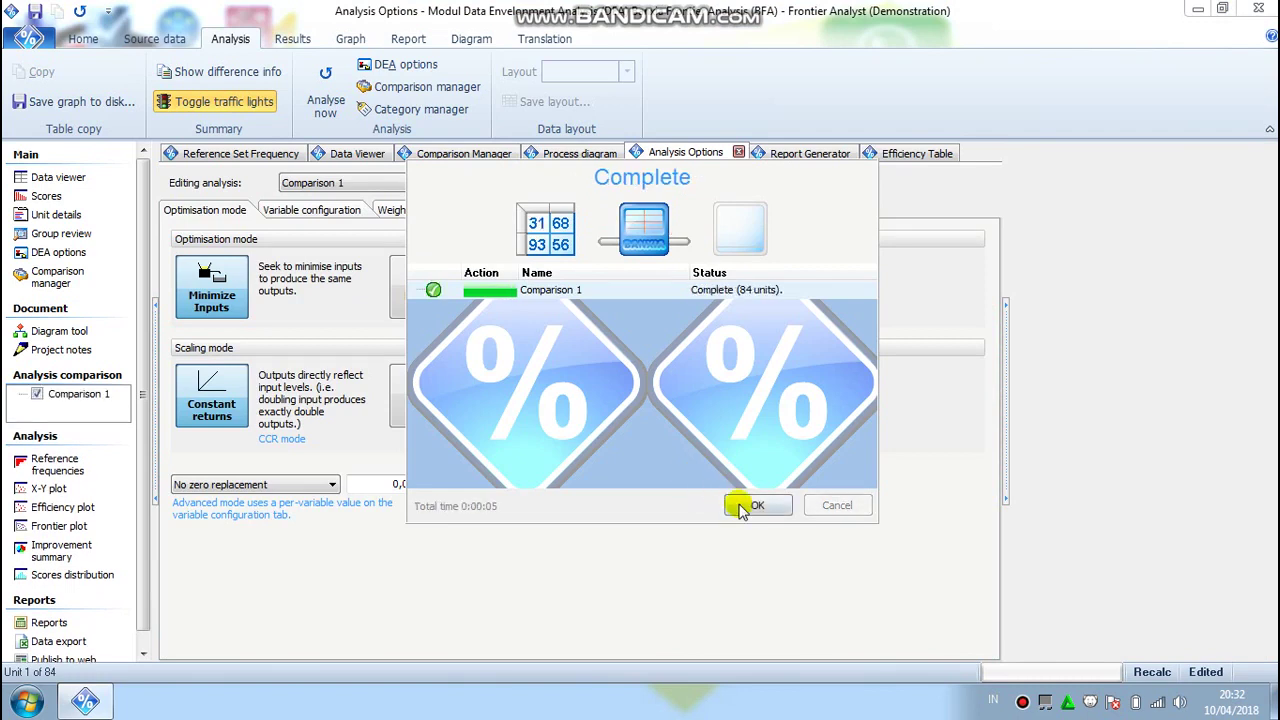
left_click(755, 506)
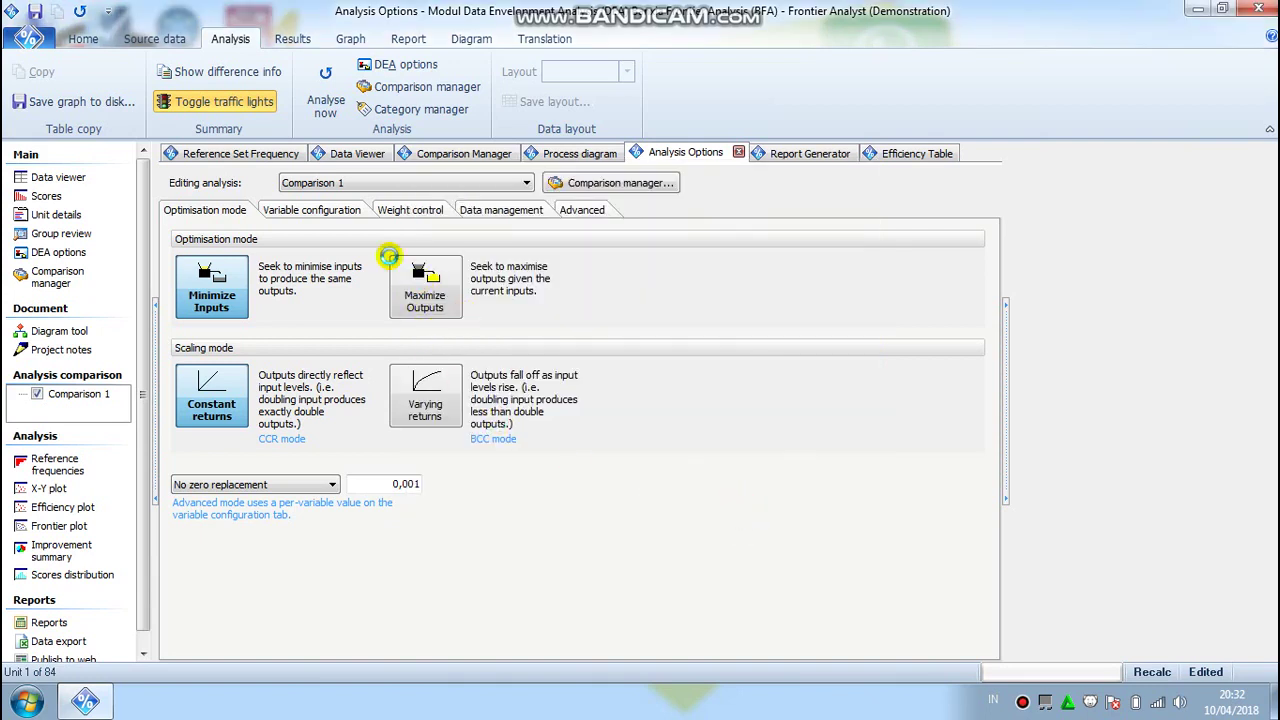
left_click(343, 217)
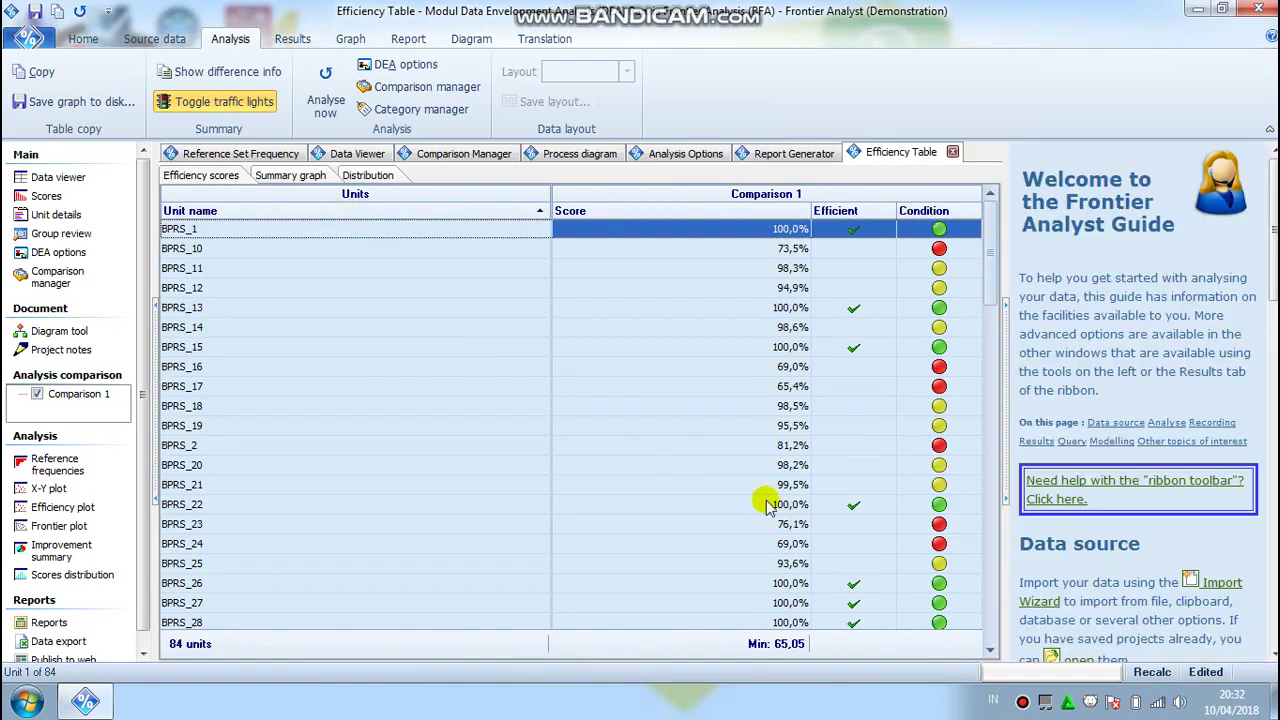
- Examine the efficiency scores of all BPRS units, the total potential improvements graph and the distribution of scores
left_click(990, 652)
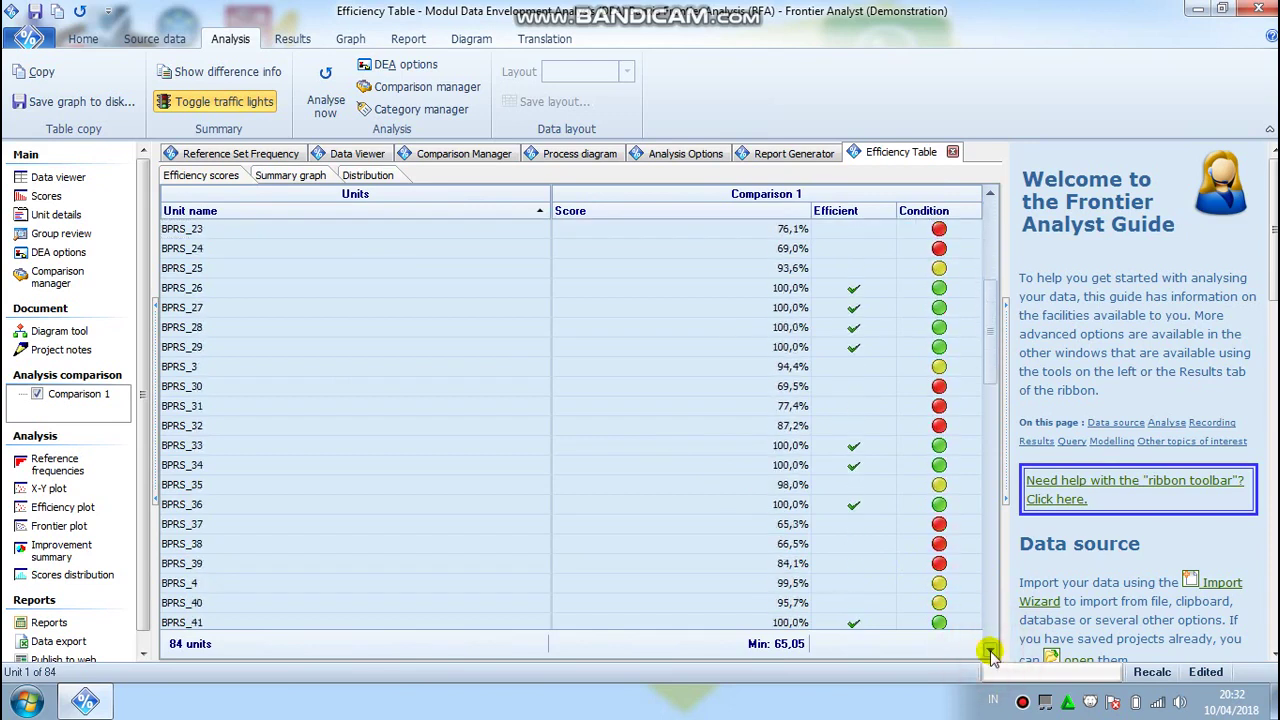
left_click_drag(990, 652, 990, 652)
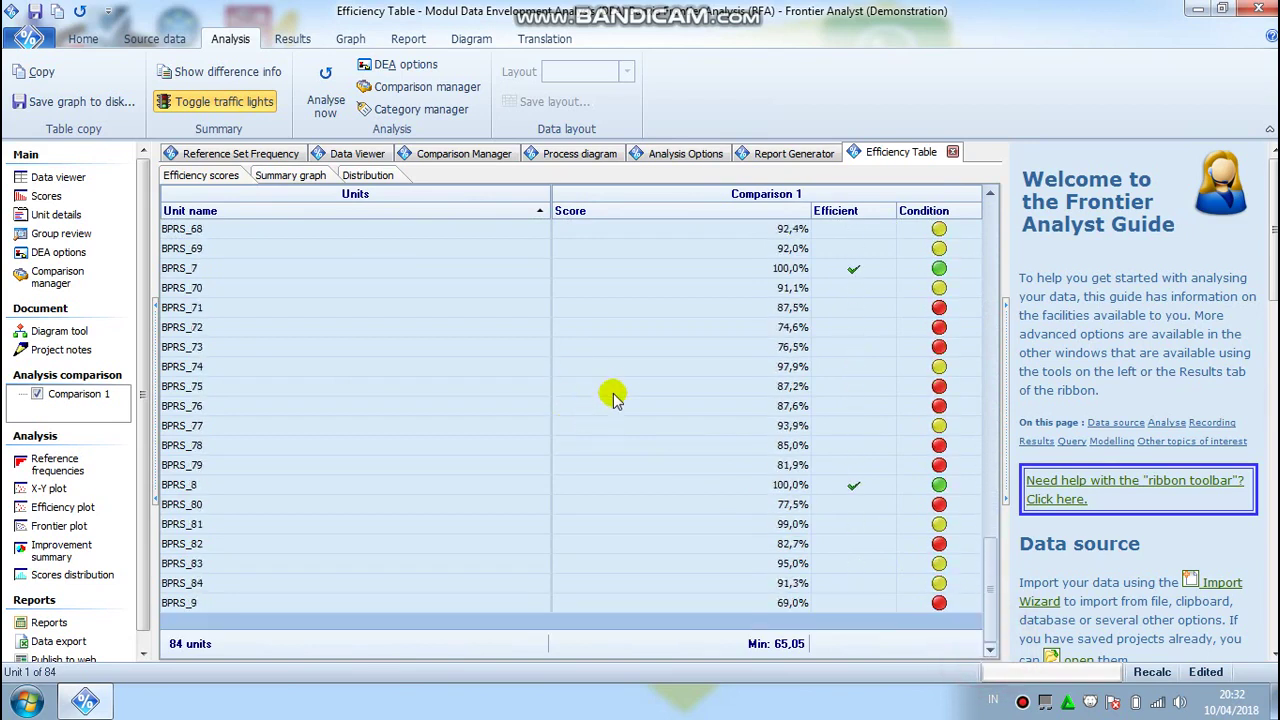
left_click(280, 178)
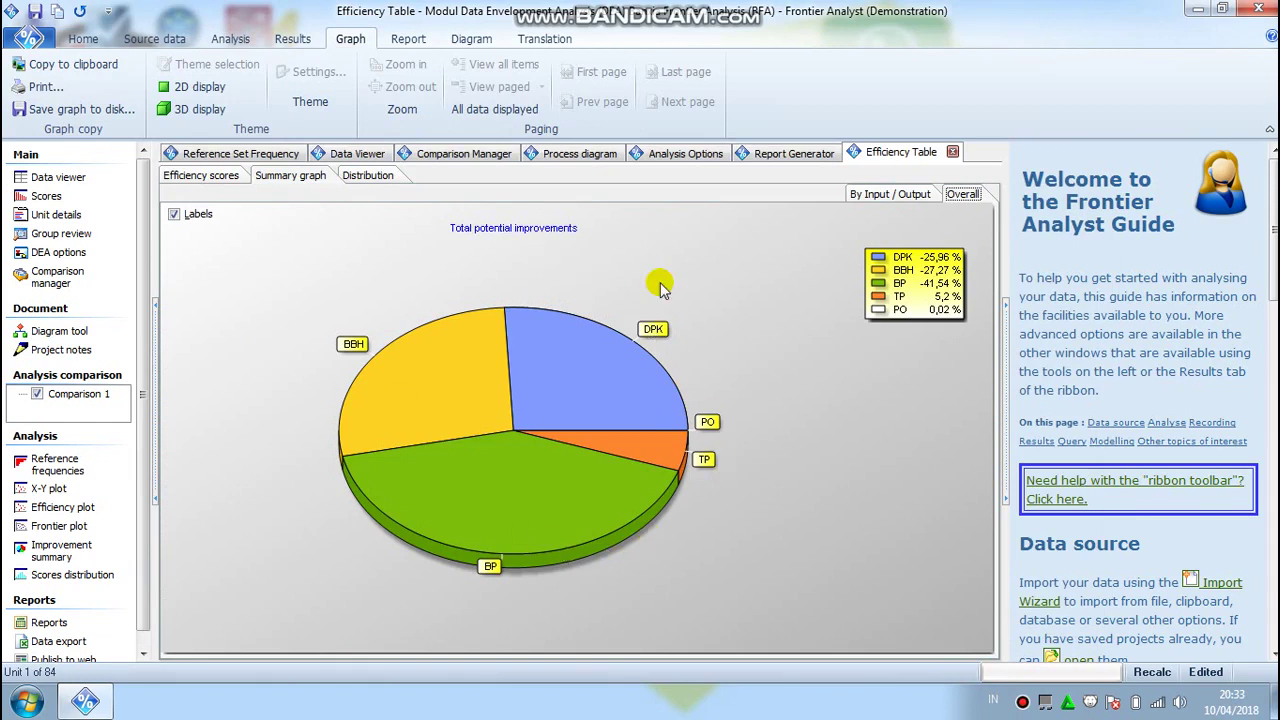
left_click(379, 177)
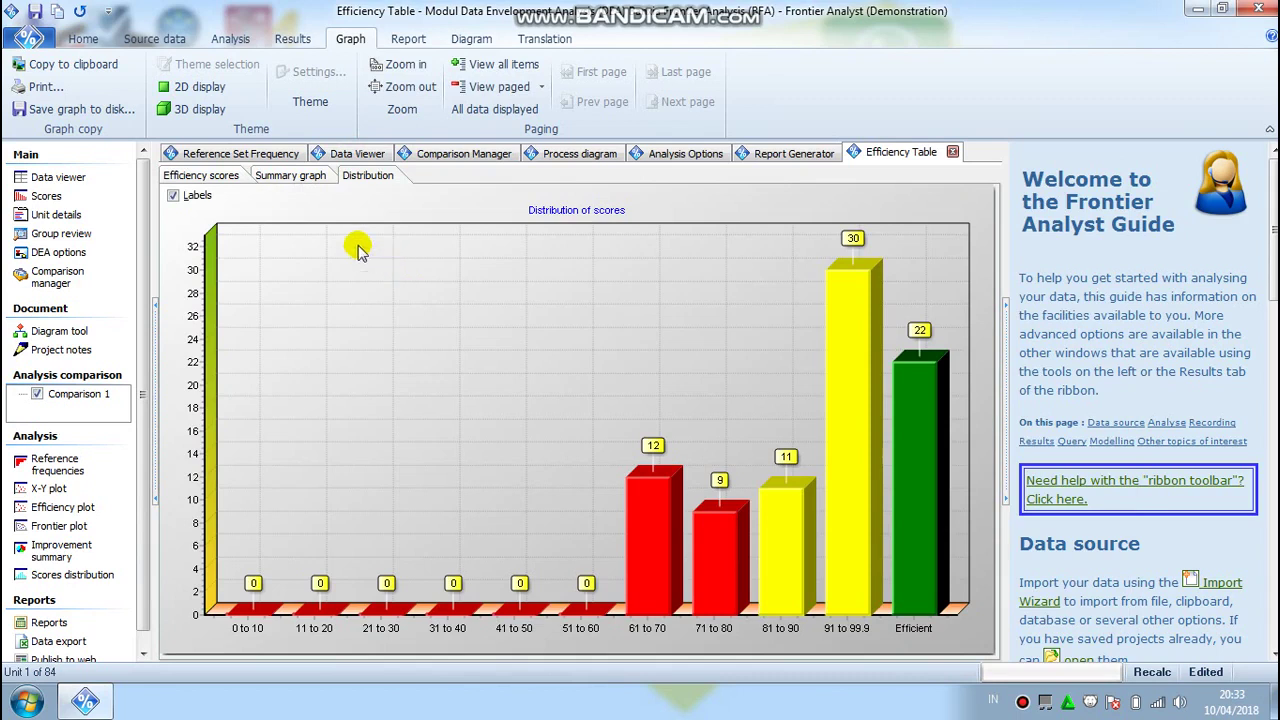
- Review the reference set frequency graph, the source data, the comparison manager and the process diagram
left_click(237, 156)
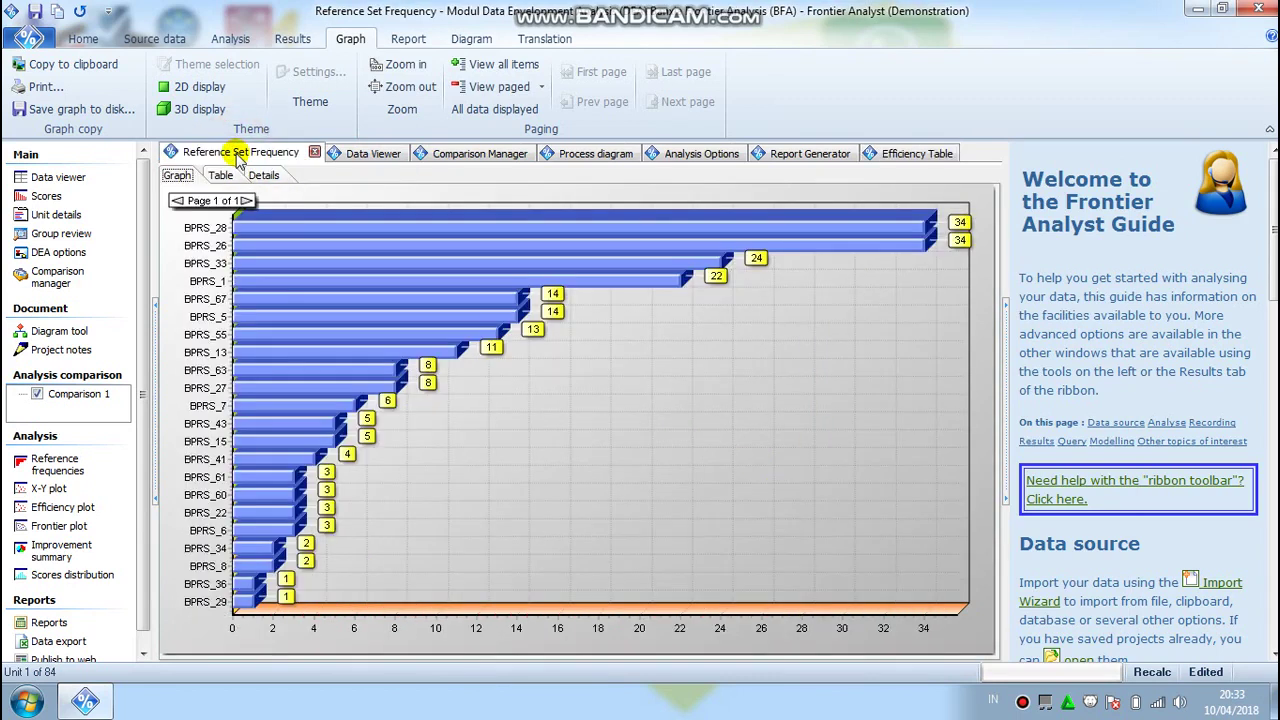
left_click(356, 155)
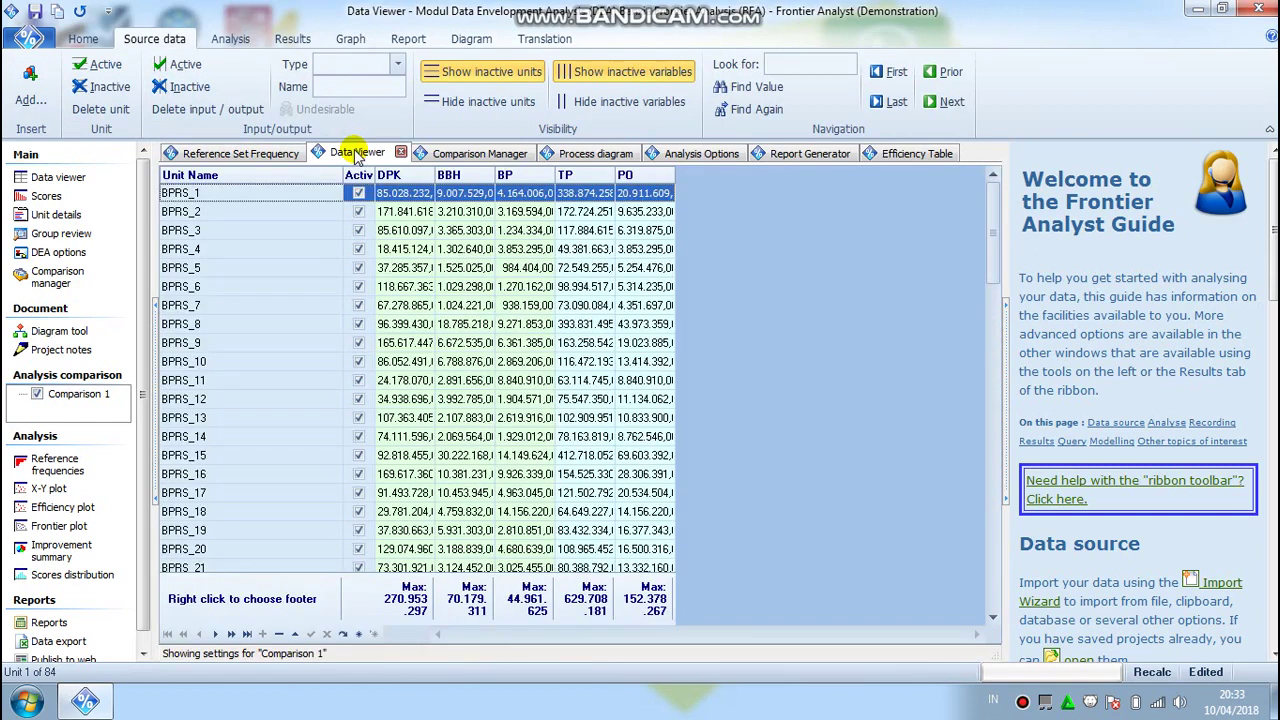
left_click(449, 158)
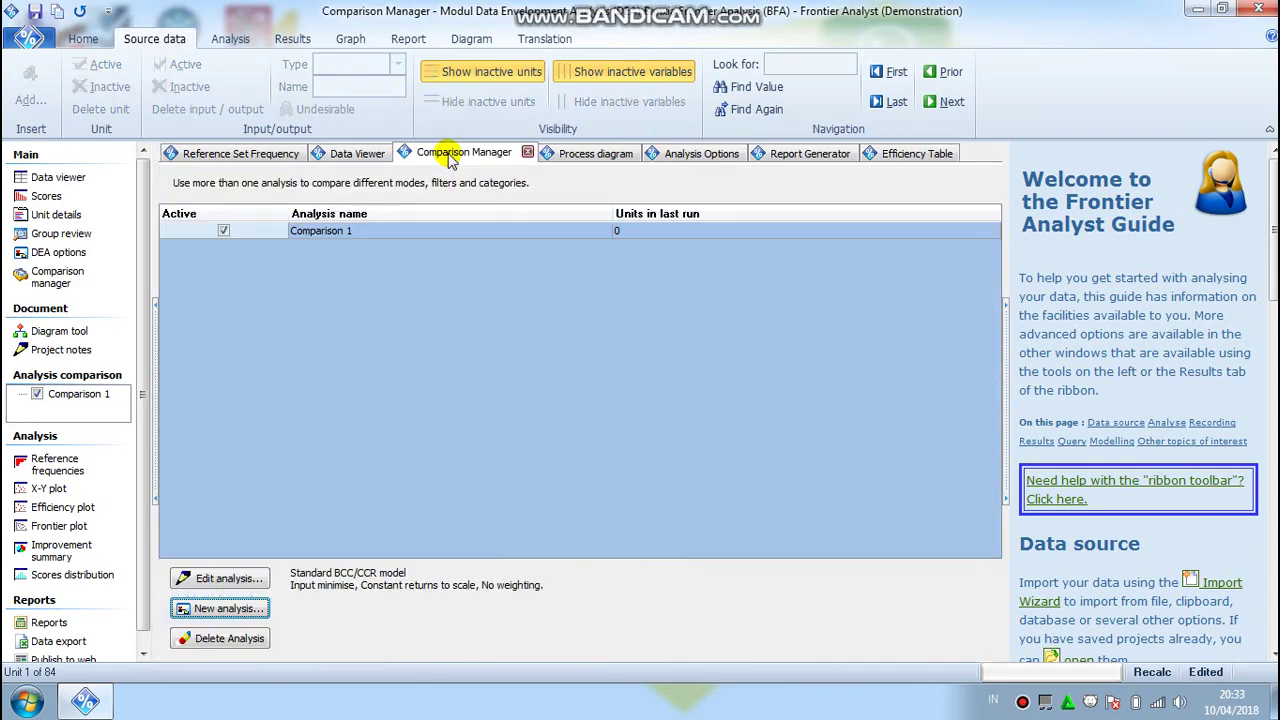
left_click(575, 158)
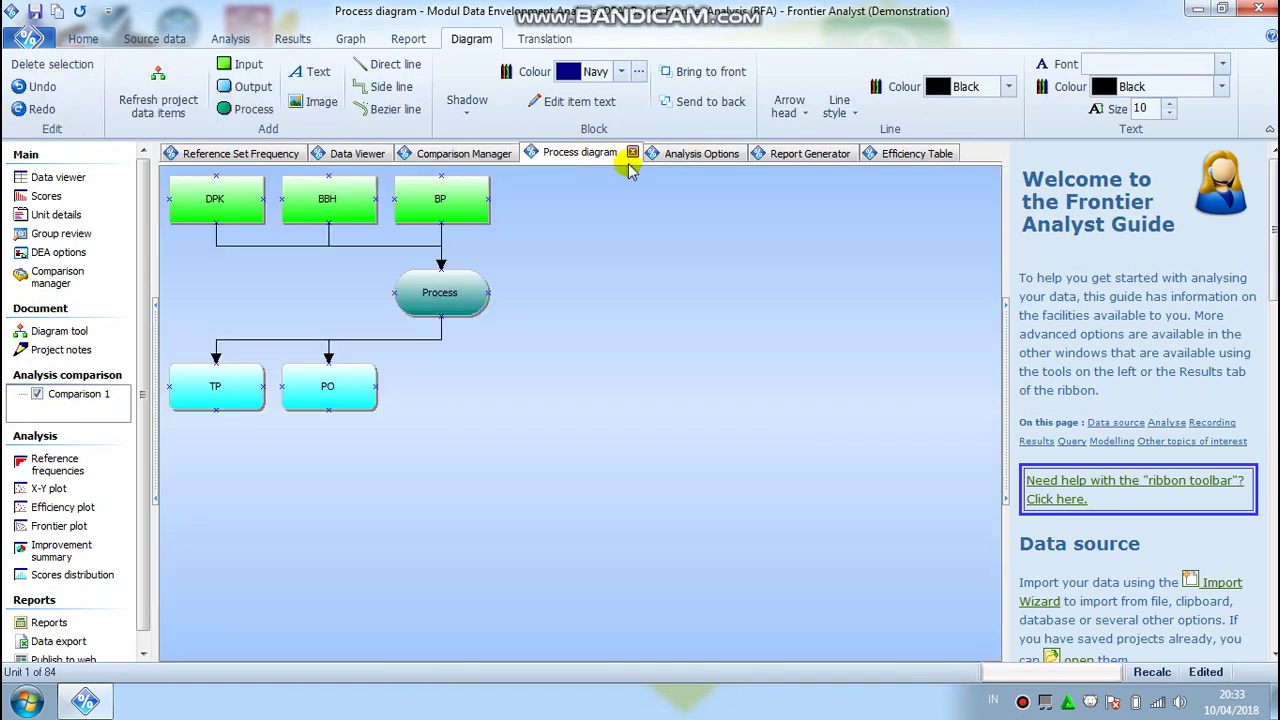
- Review the optimisation mode and variable configuration in the analysis options of Comparison 1
left_click(675, 163)
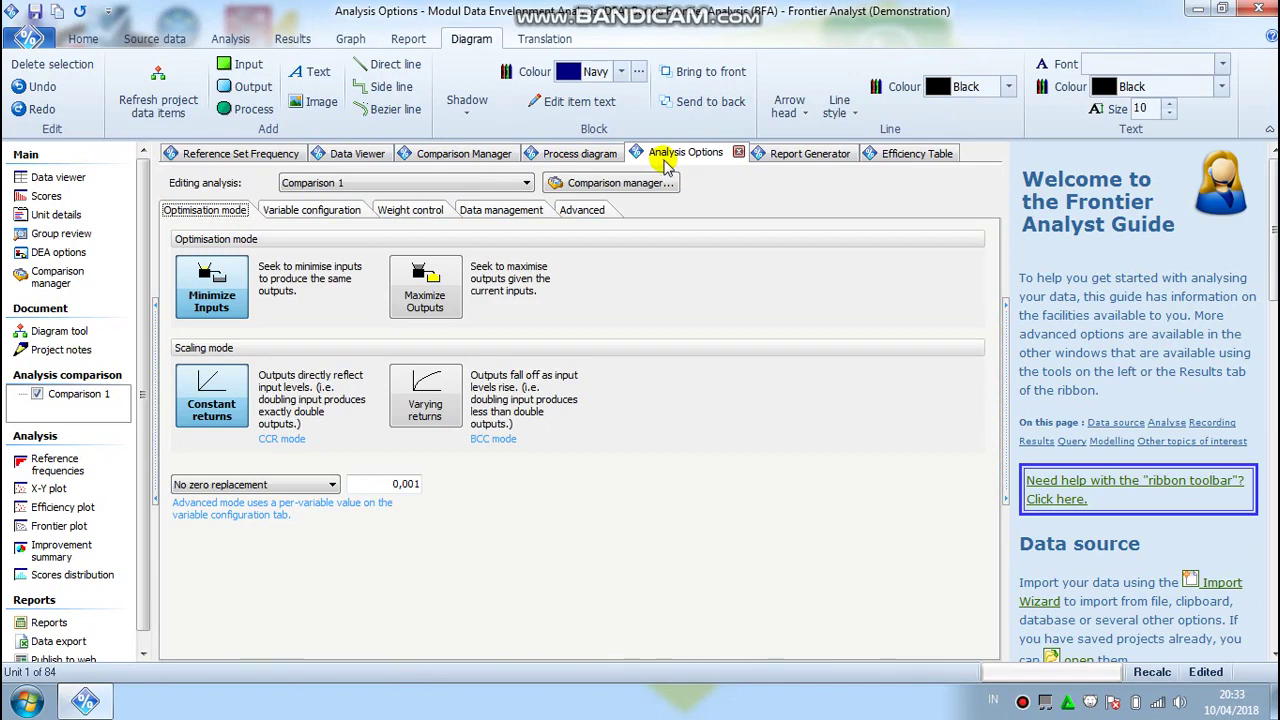
left_click(336, 210)
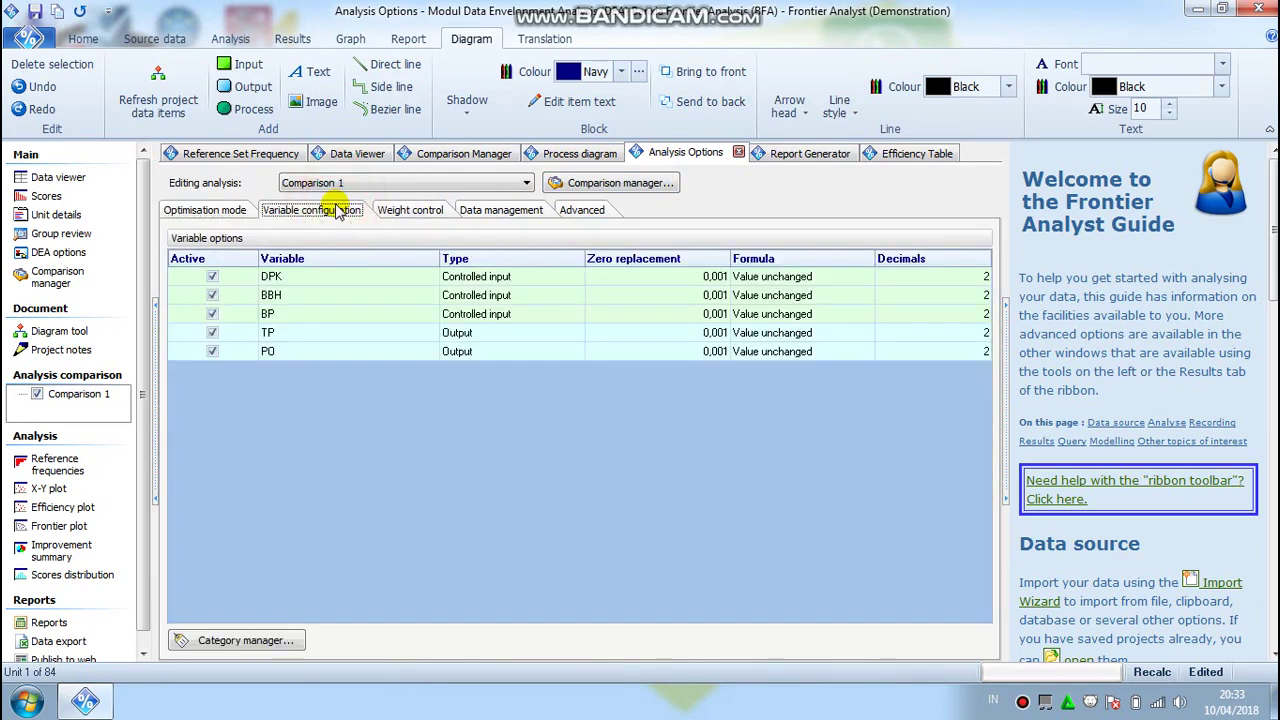
- Review the weight control settings and the advanced DEA model options of Comparison 1
left_click(414, 212)
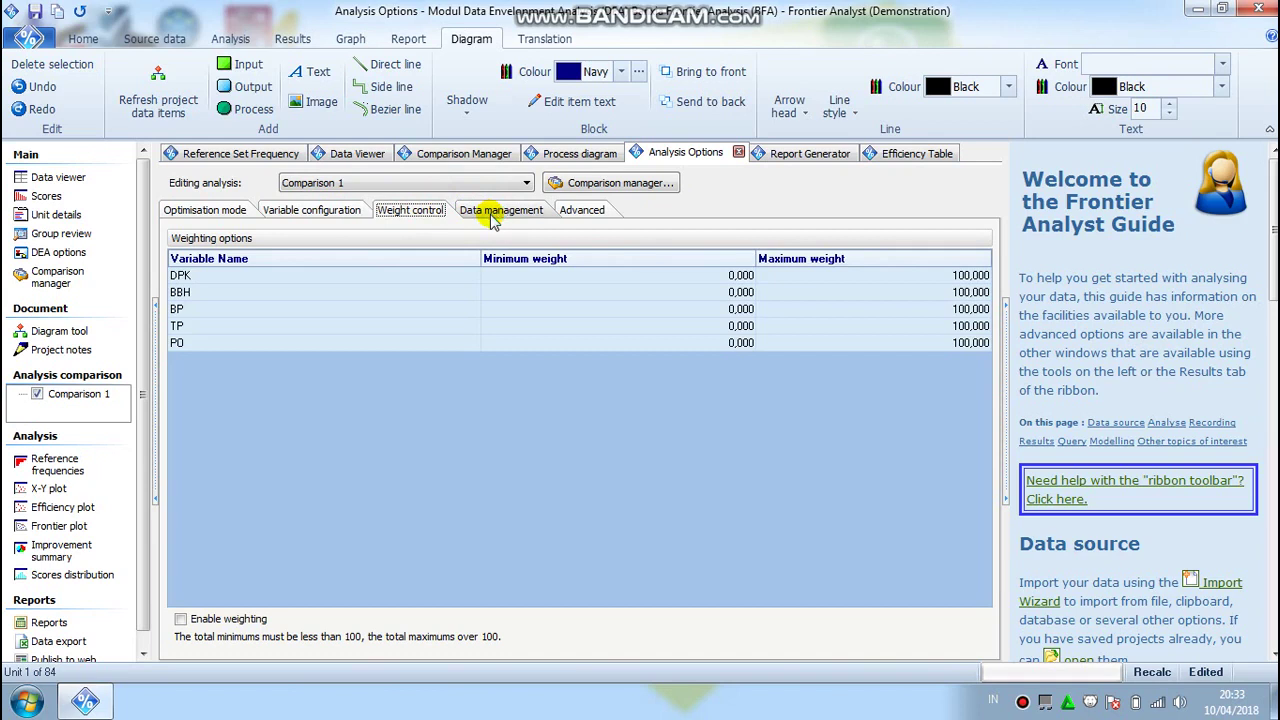
left_click(570, 216)
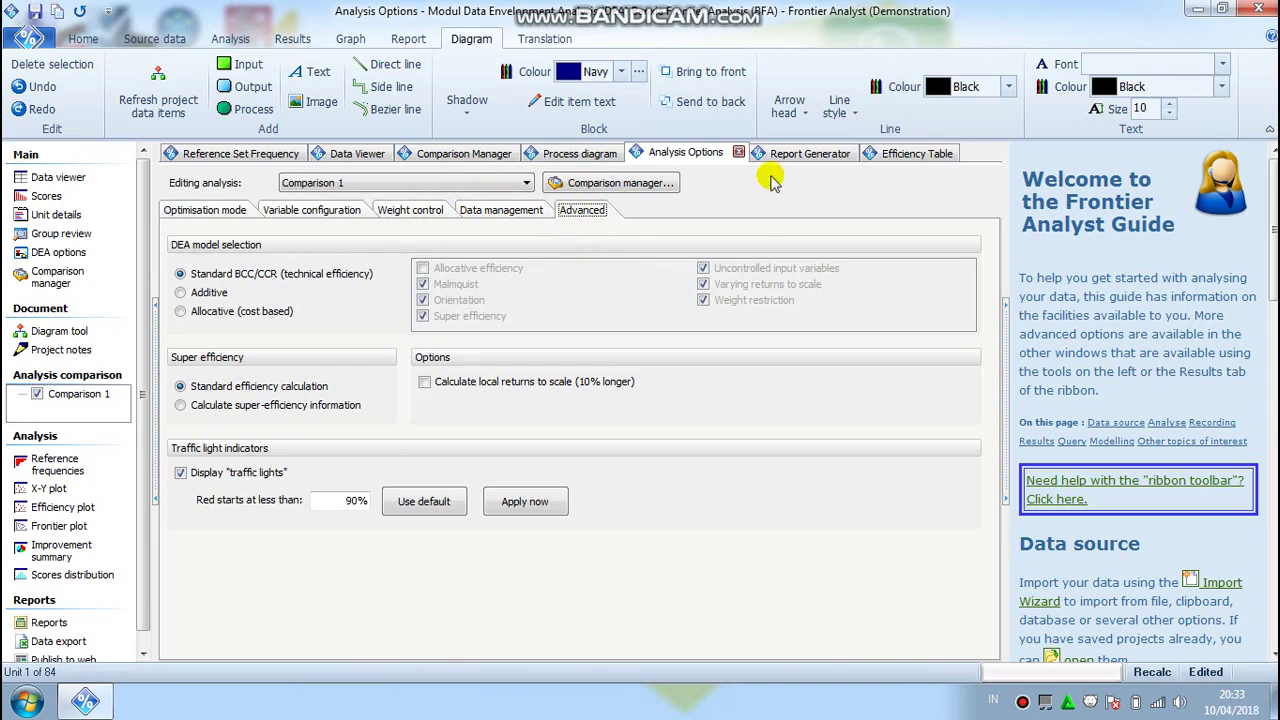
- Open the report generator, rerun the DEA analysis on the modified data and close the completion summary
left_click(797, 158)
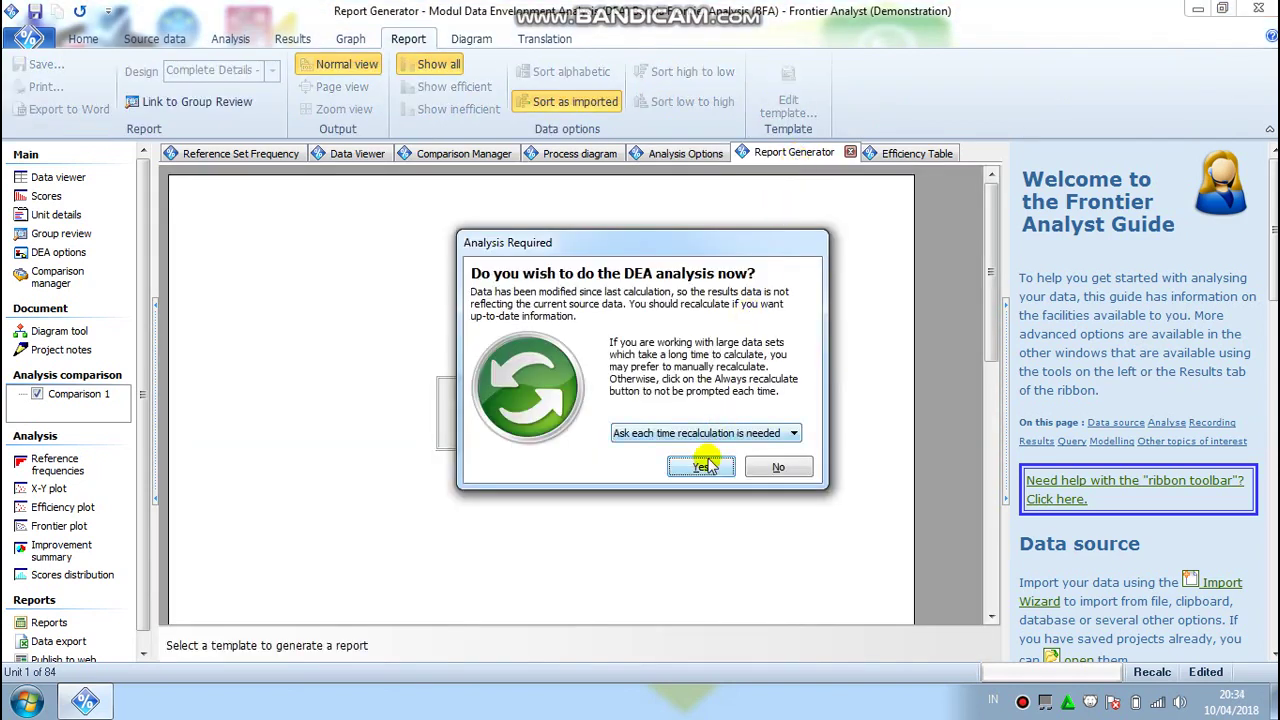
left_click(703, 467)
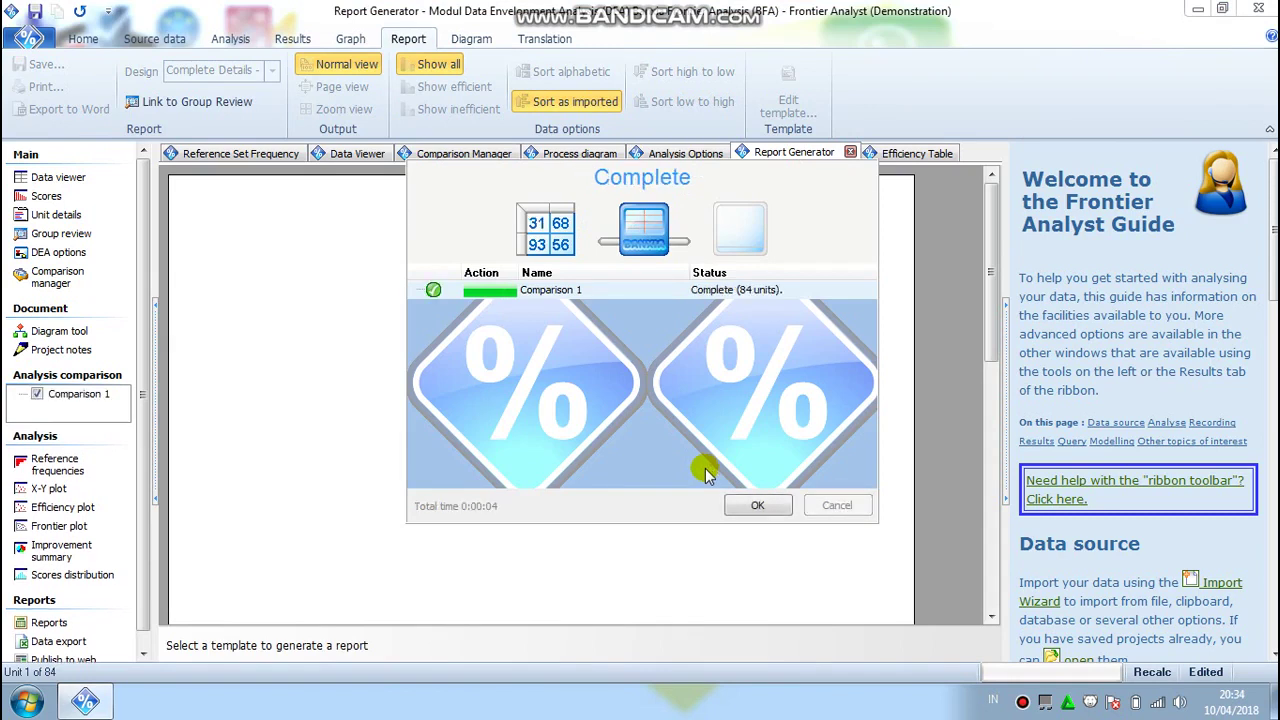
left_click(738, 507)
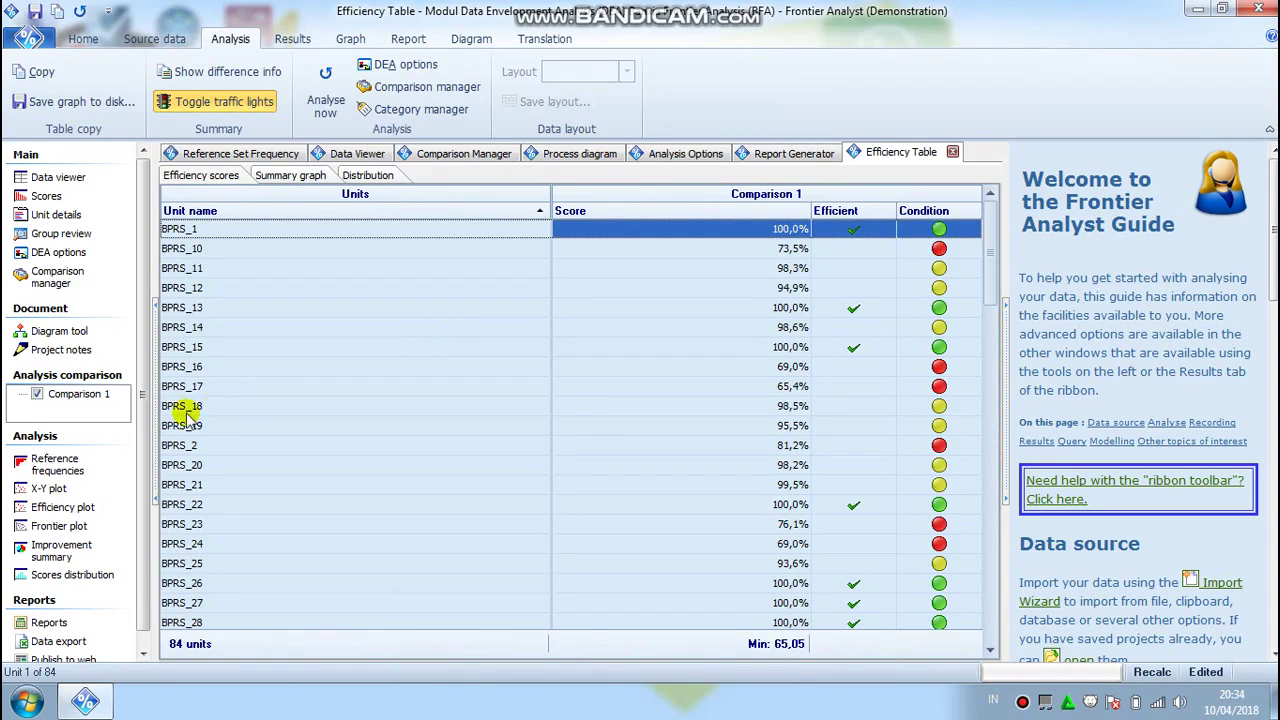
- Review the reference set frequencies, X-Y plot, efficiency plot, improvement summary and distribution of scores for Comparison 1
left_click(56, 475)
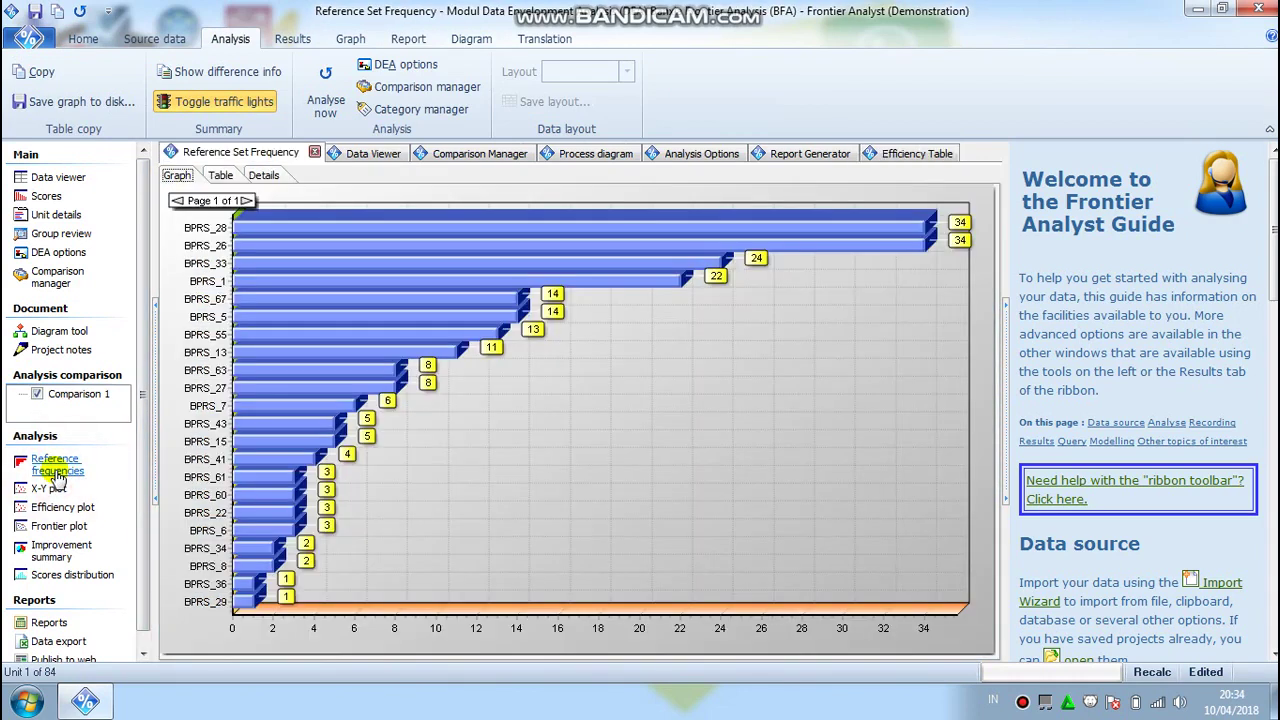
left_click(50, 489)
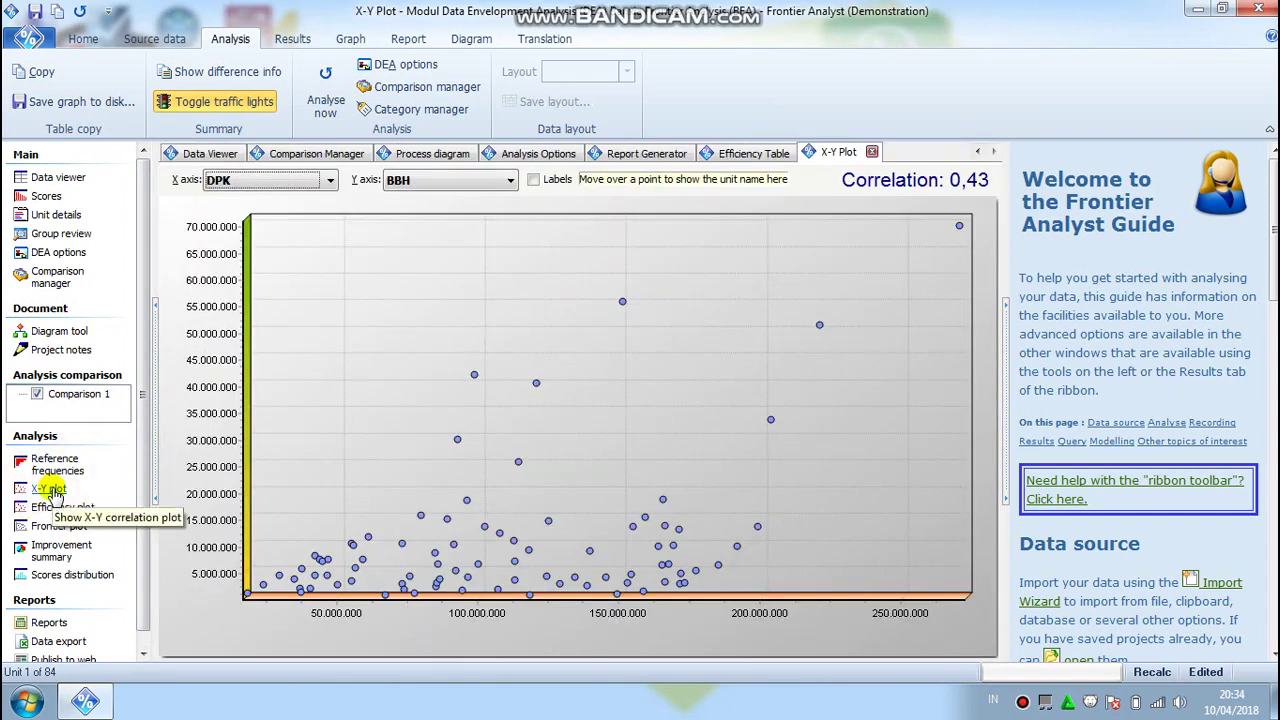
left_click(56, 505)
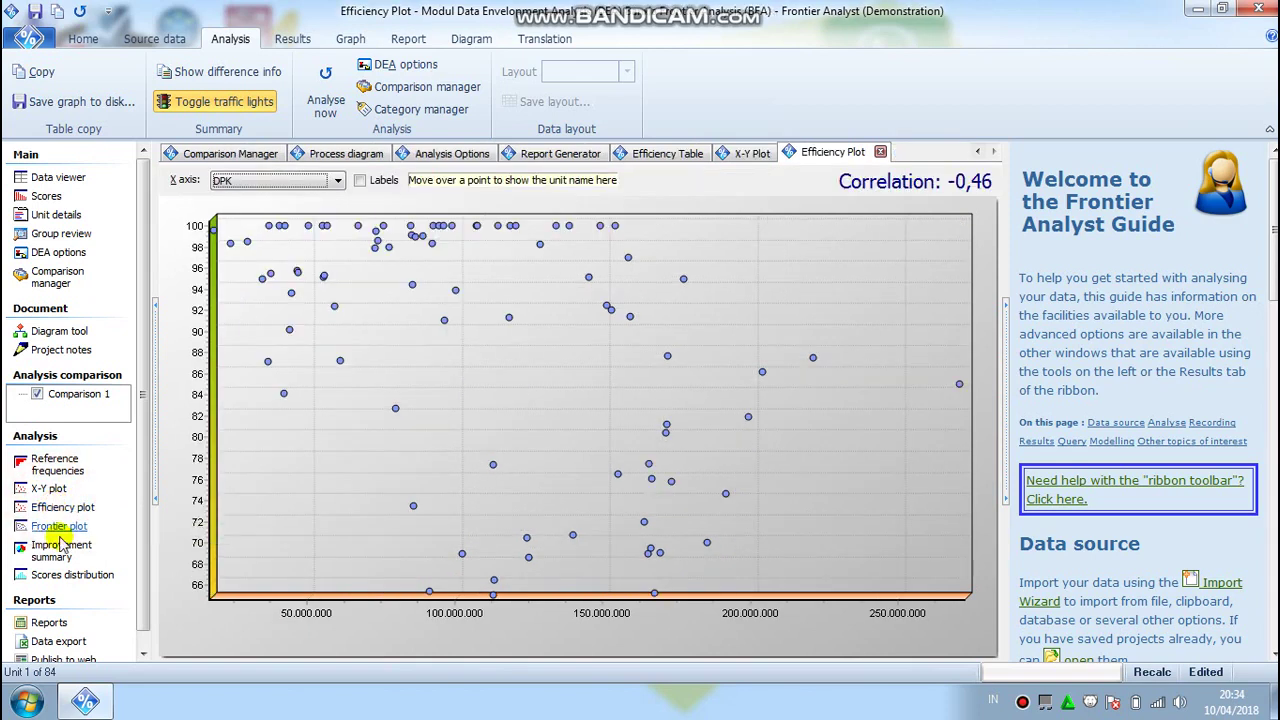
left_click(62, 548)
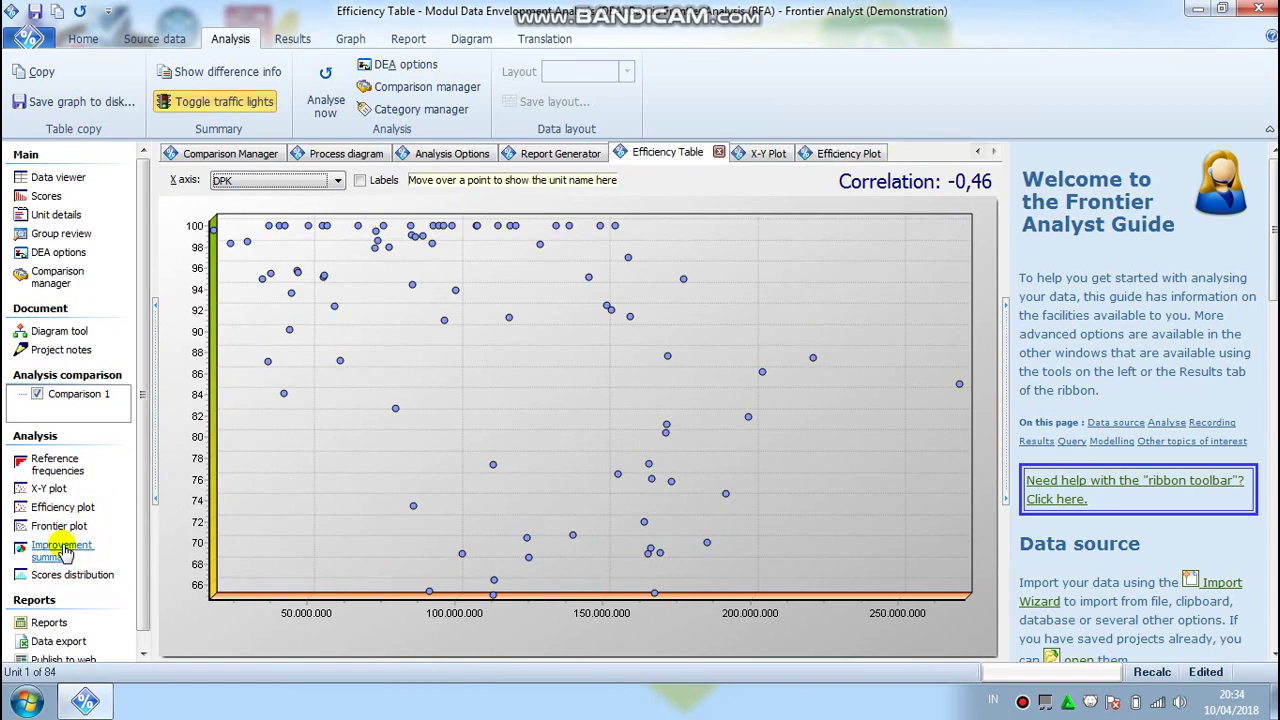
left_click(57, 577)
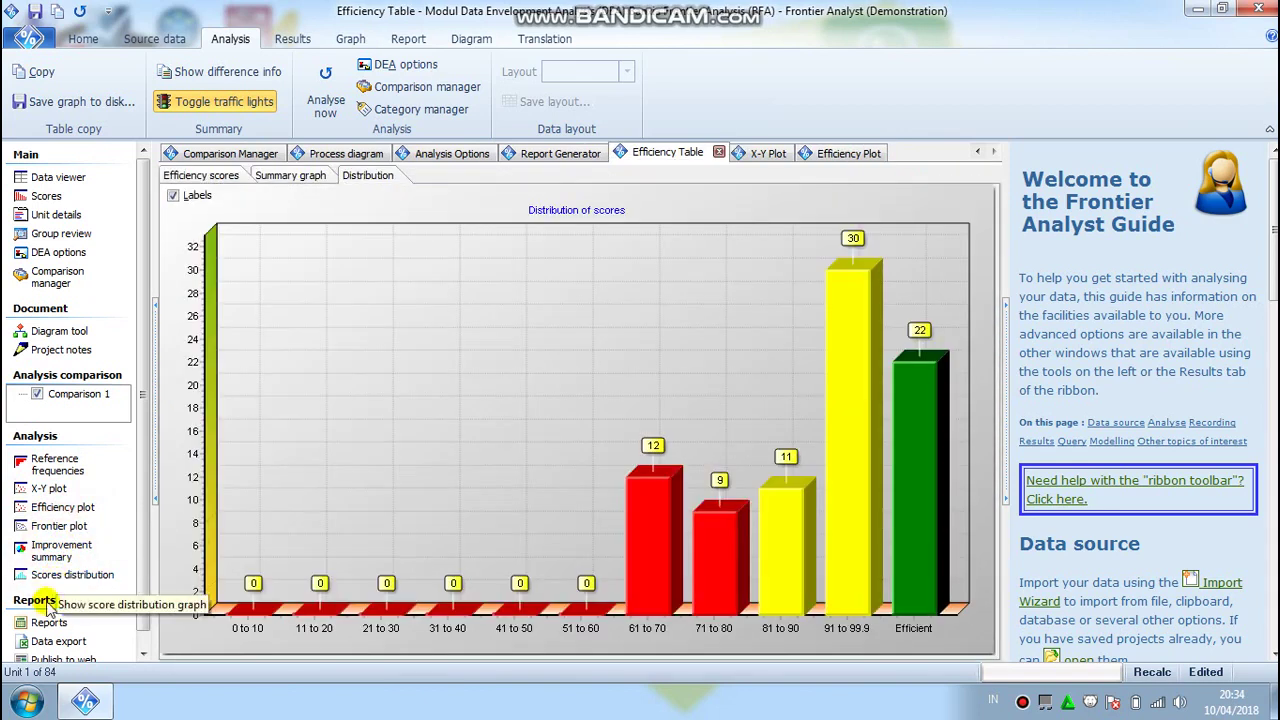
- Generate the Complete Details report by enabling report updates and read through the individual BPRS unit results
scroll(138, 621, "down", 1)
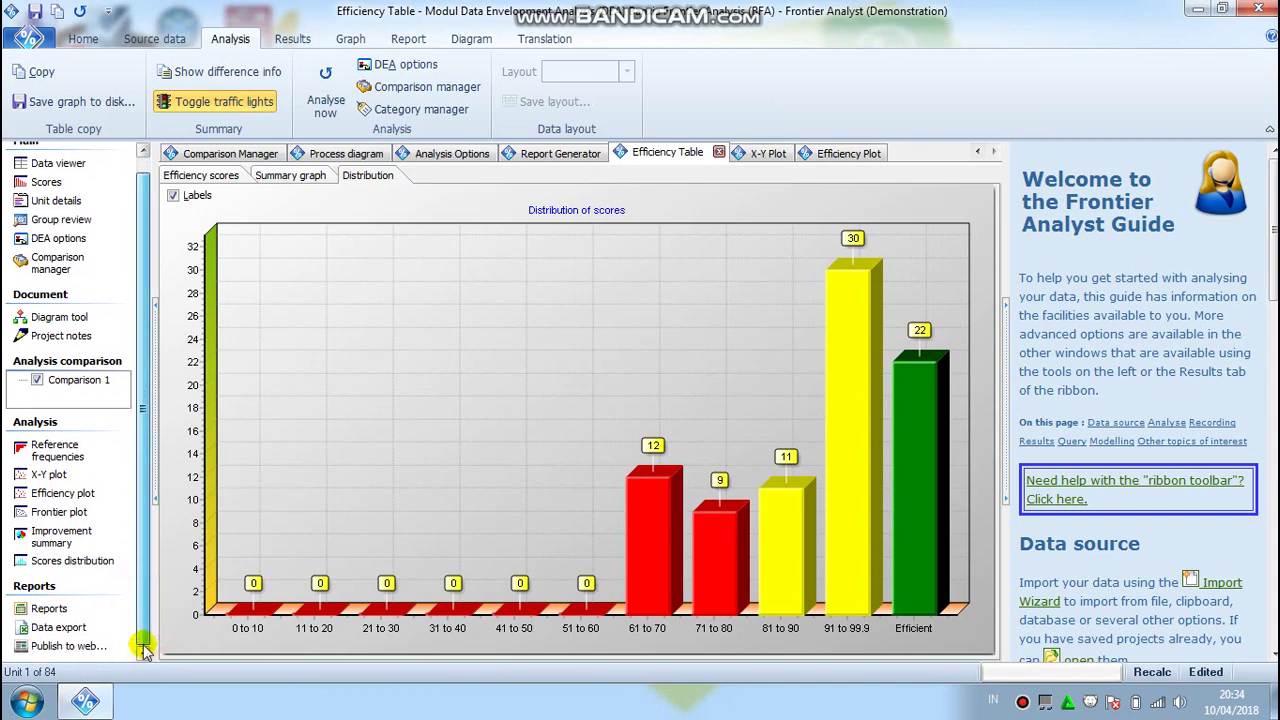
left_click(45, 610)
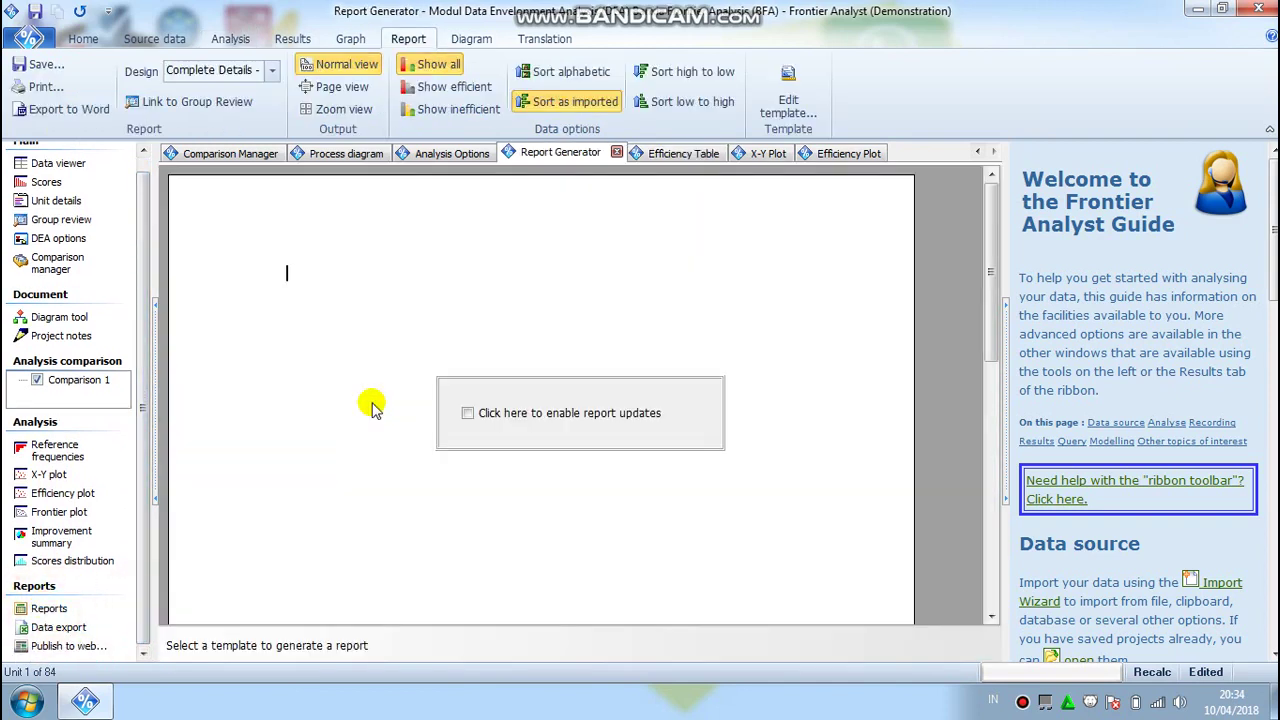
left_click(468, 415)
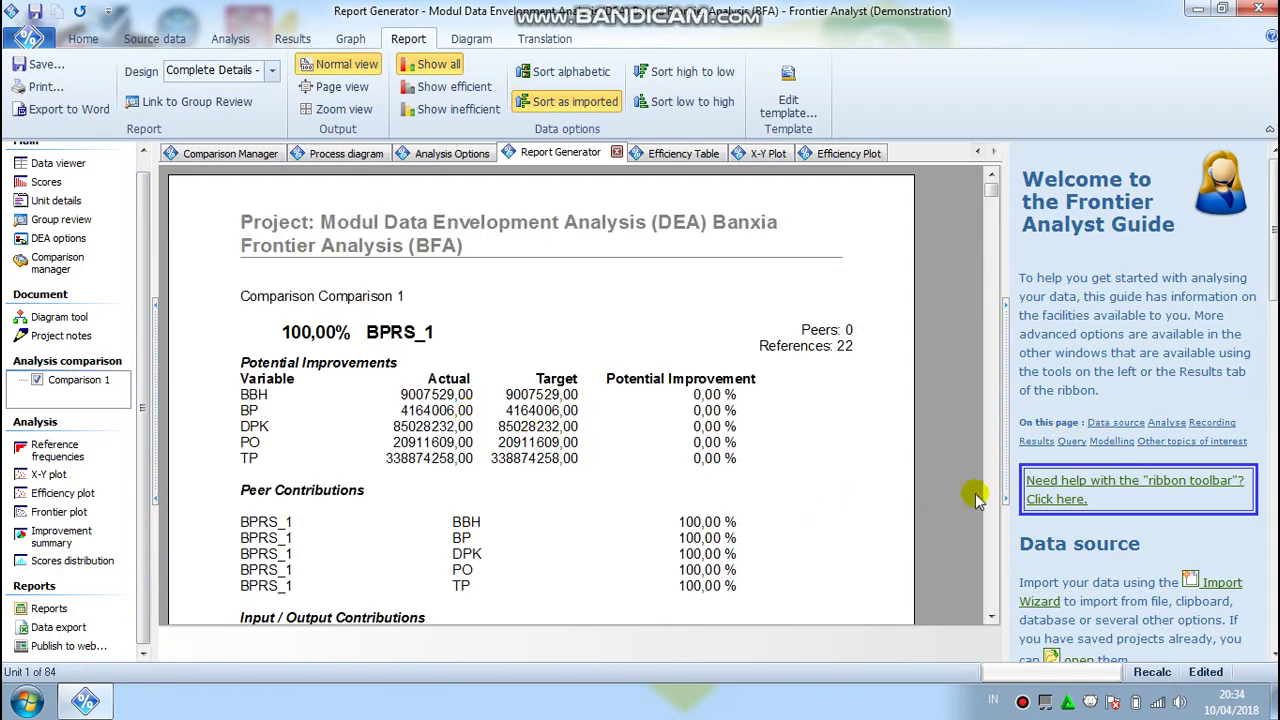
left_click_drag(993, 620, 993, 620)
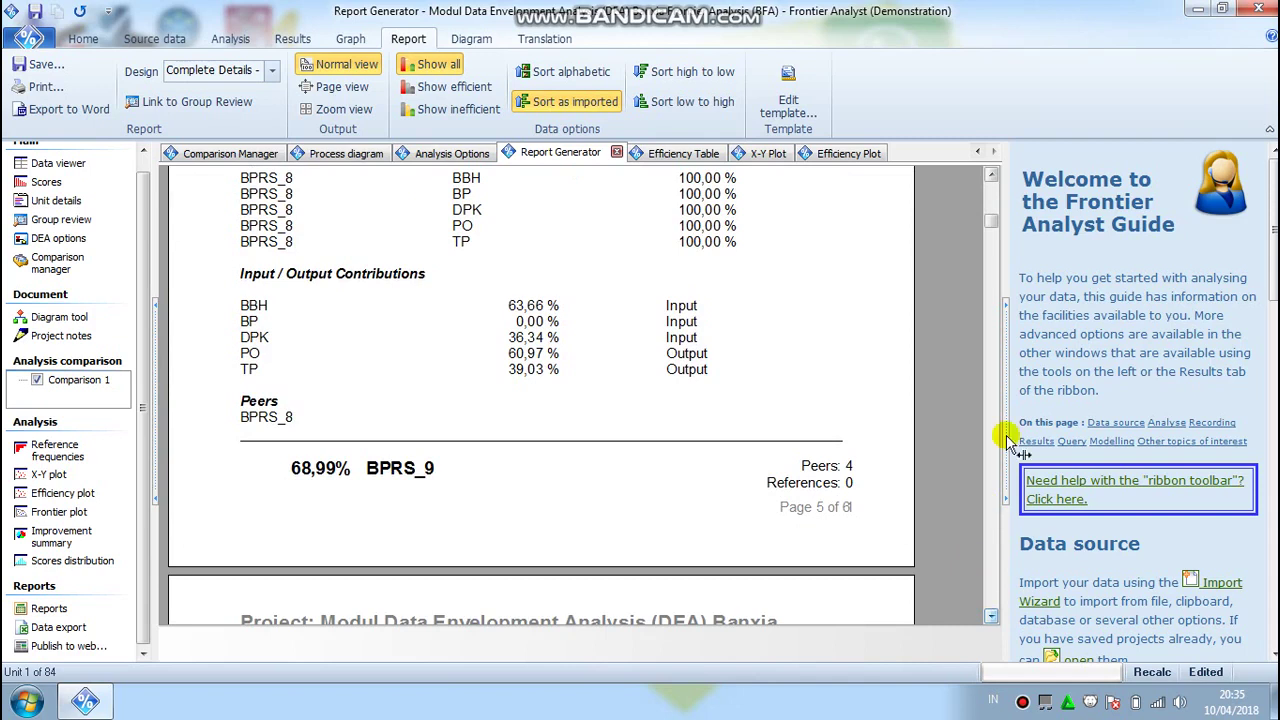
- Exit Frontier Analyst, dismissing the demonstration notice and saving the changes to the project
left_click(1260, 9)
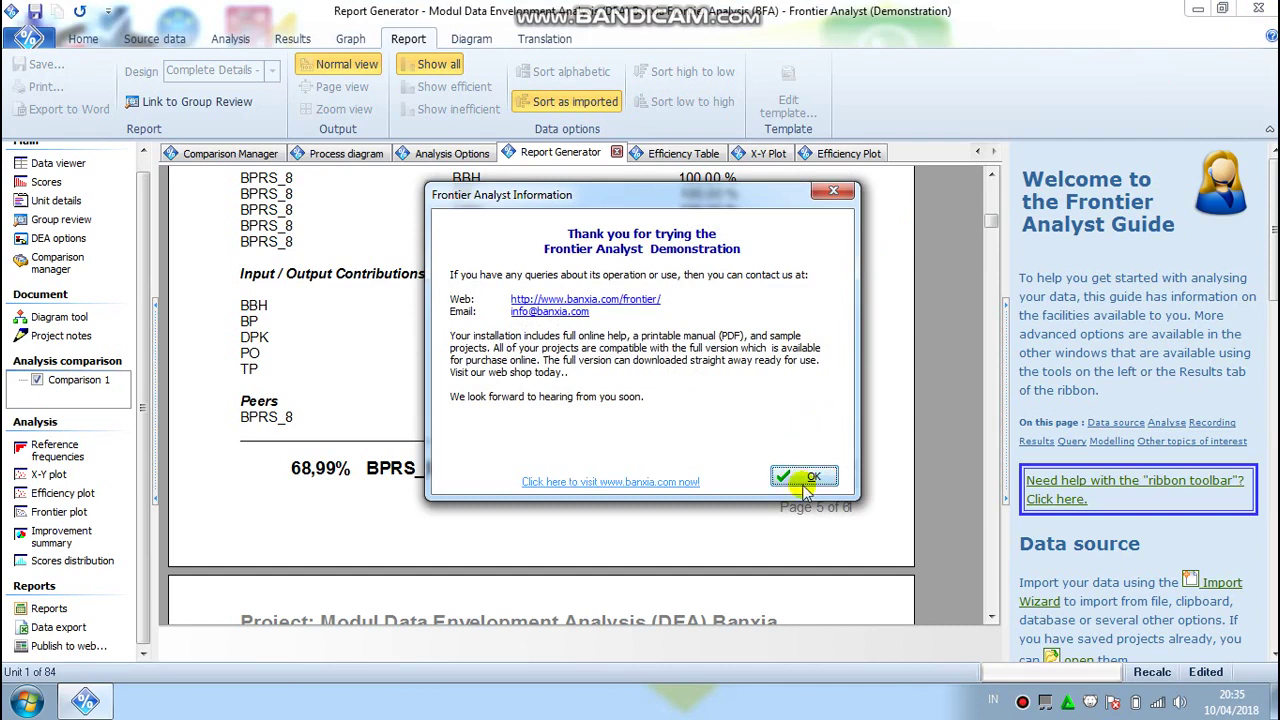
left_click(812, 475)
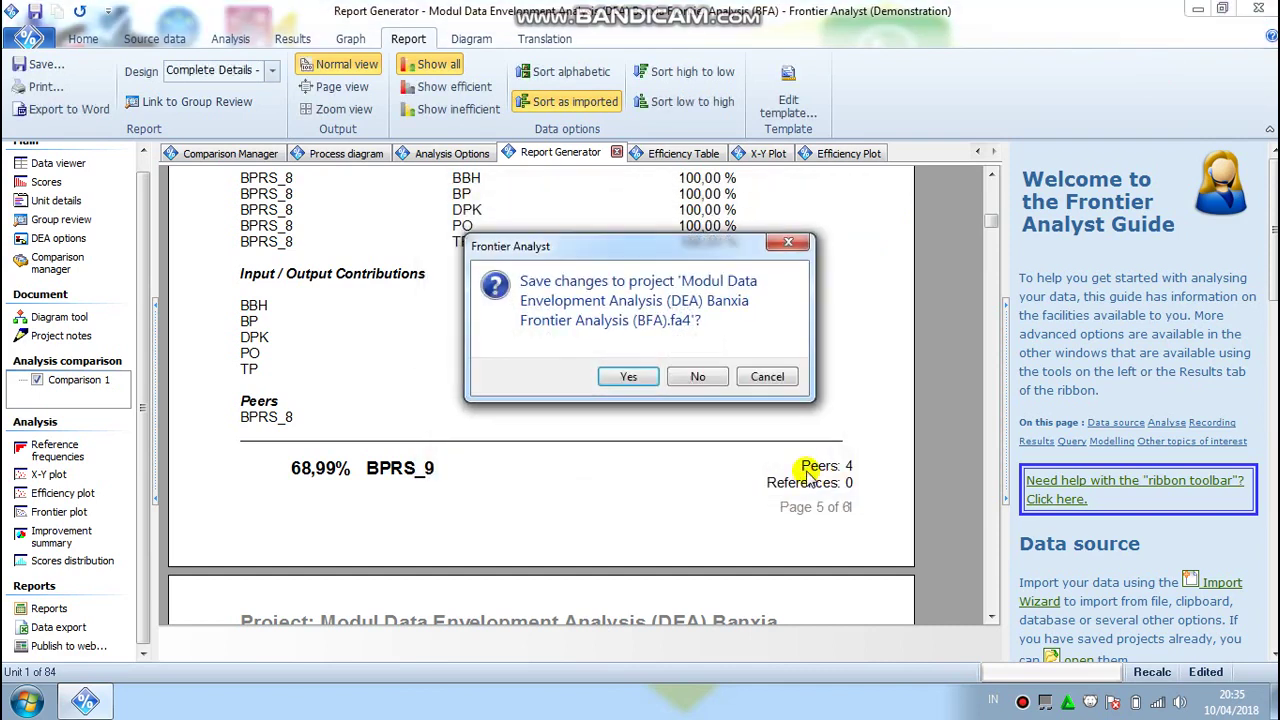
left_click(619, 383)
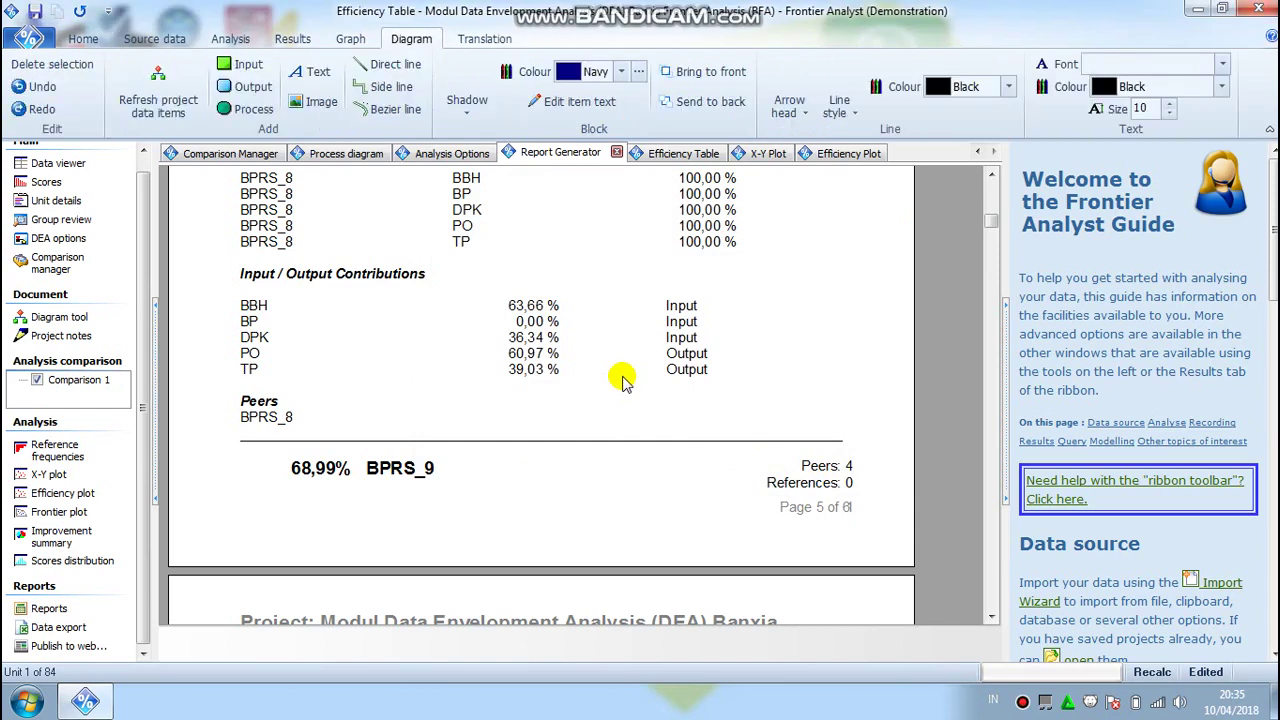